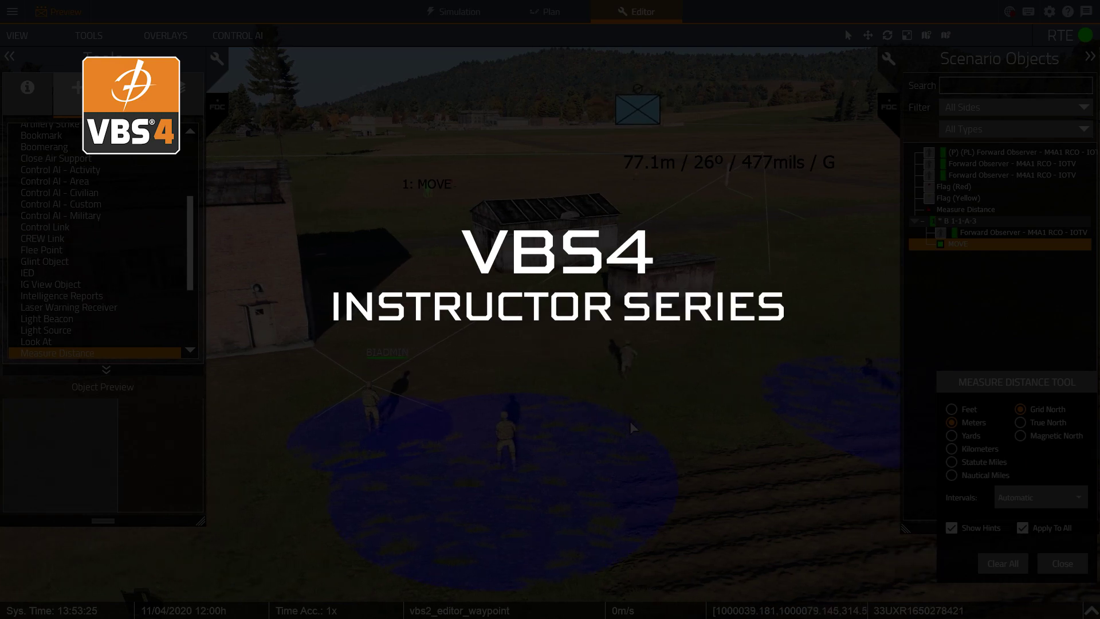
- Place a Forward Observer - M4A1 RCO player unit with IOTV on the grass between the brick building and the ploughed field
right_drag(630, 421, 606, 434)
key(w)
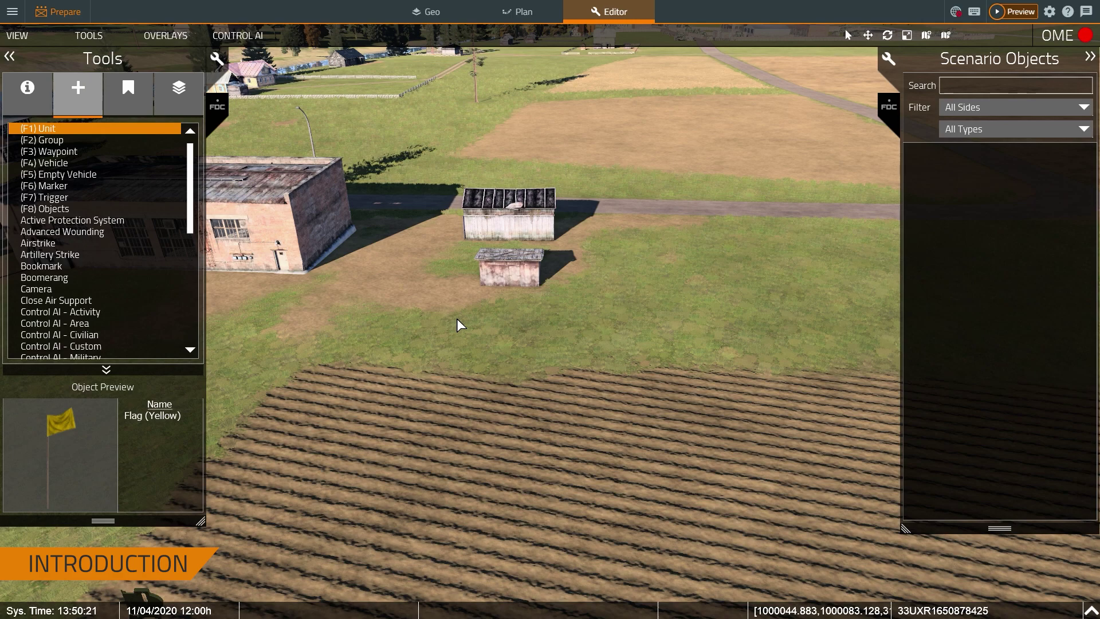
right_drag(489, 286, 473, 283)
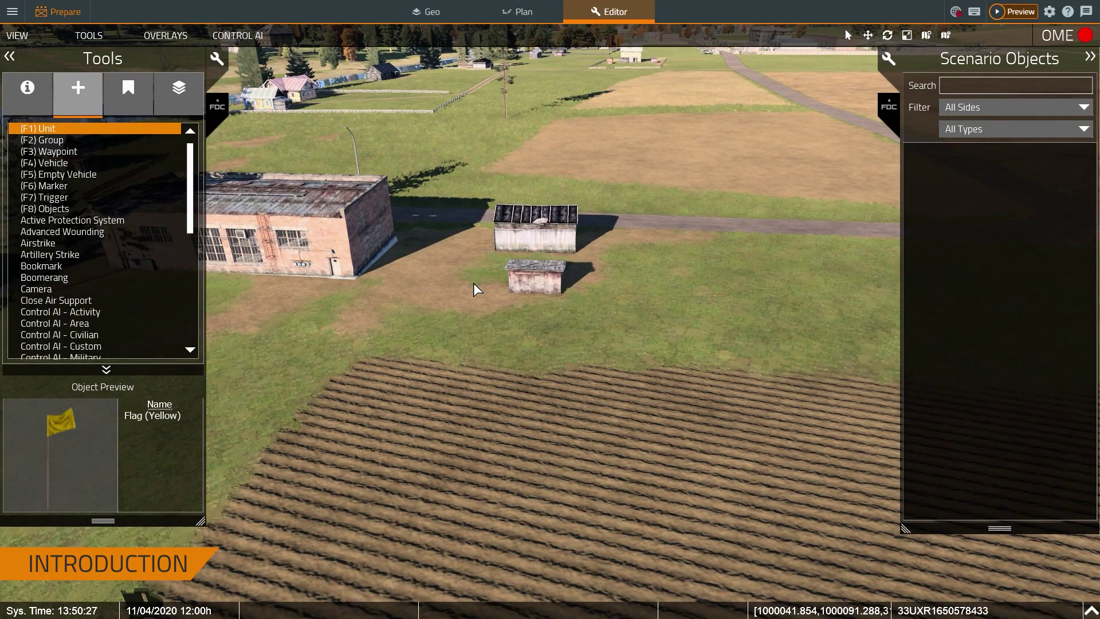
key(a)
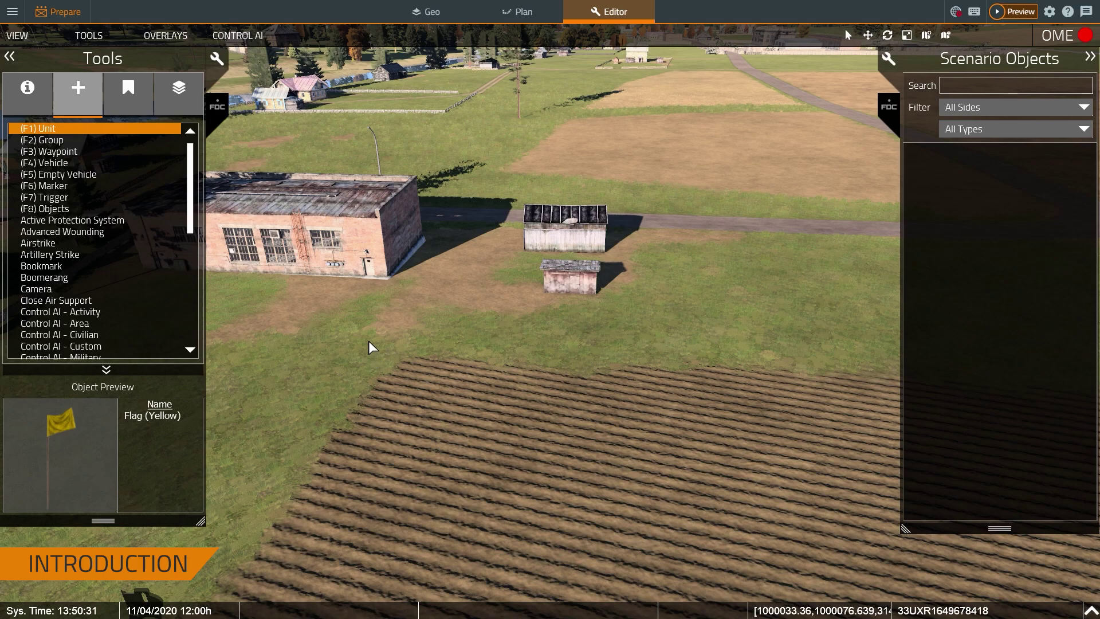
double_click(378, 341)
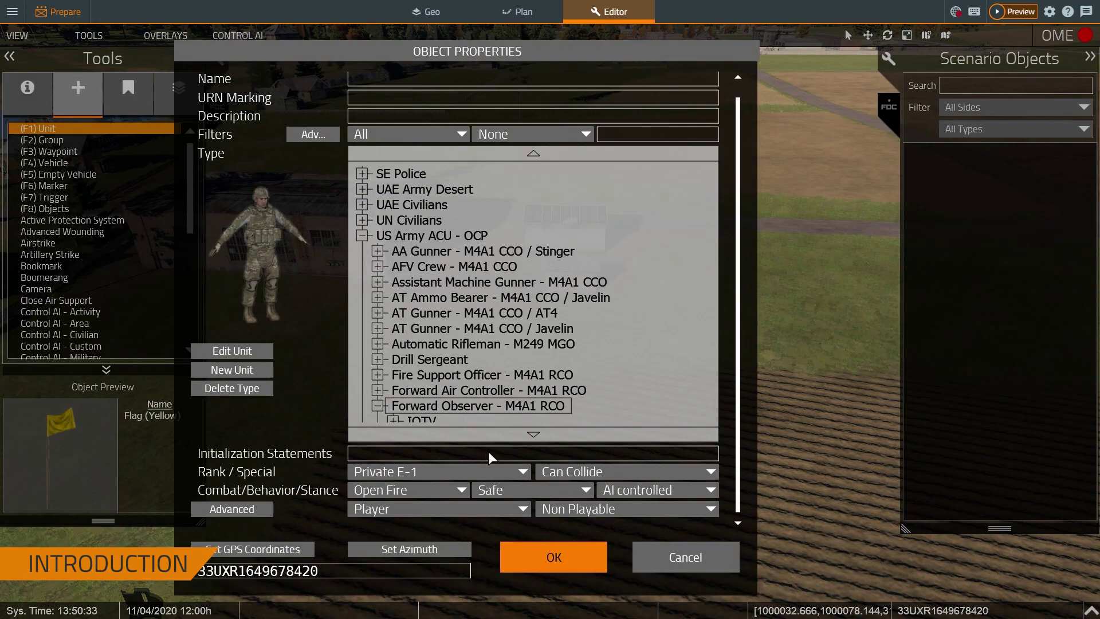
click(573, 553)
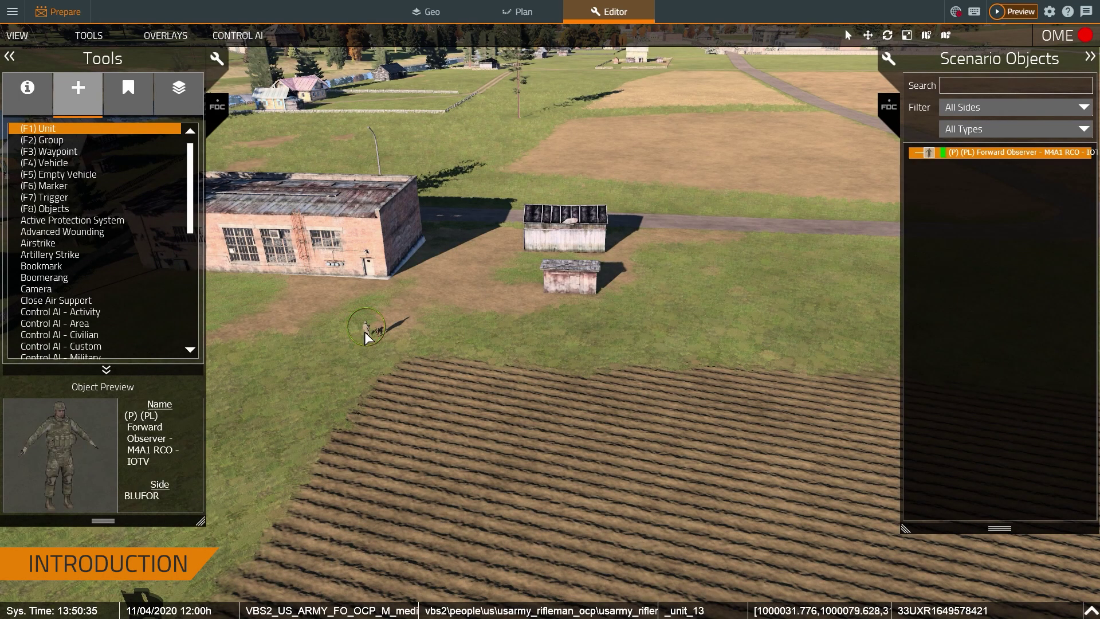
- Paste three copies of the Forward Observer in a row beside the original unit
key(ctrl+v)
key(ctrl+v)
key(d)
key(s)
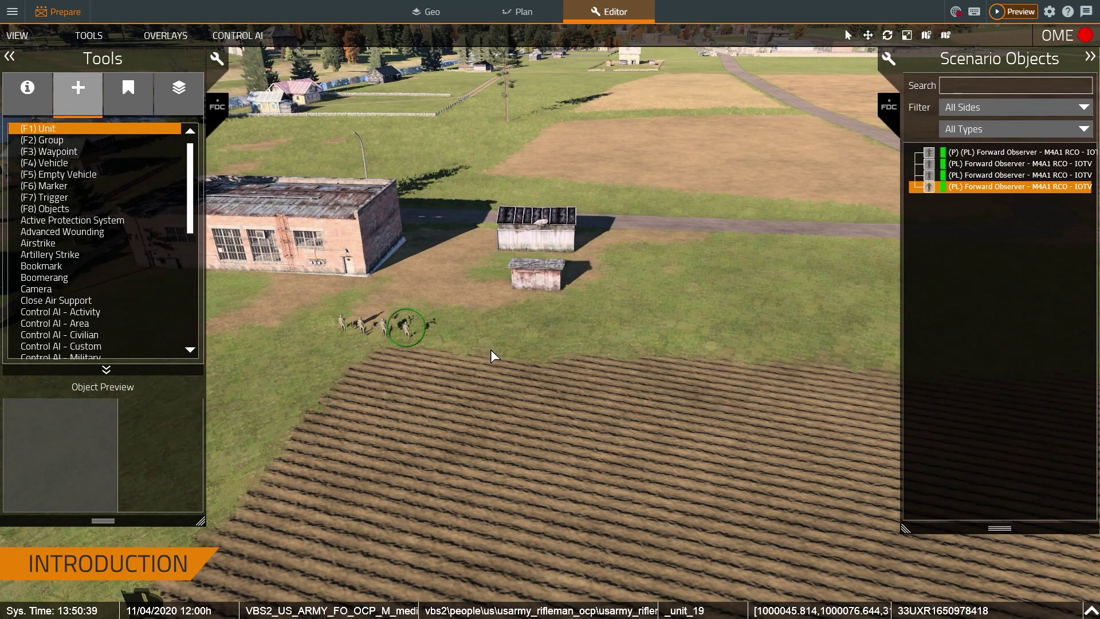
- Examine the location of the four units on the 2D map and in the 3D view
key(m)
scroll(472, 337, up, 5)
right_drag(398, 299, 469, 324)
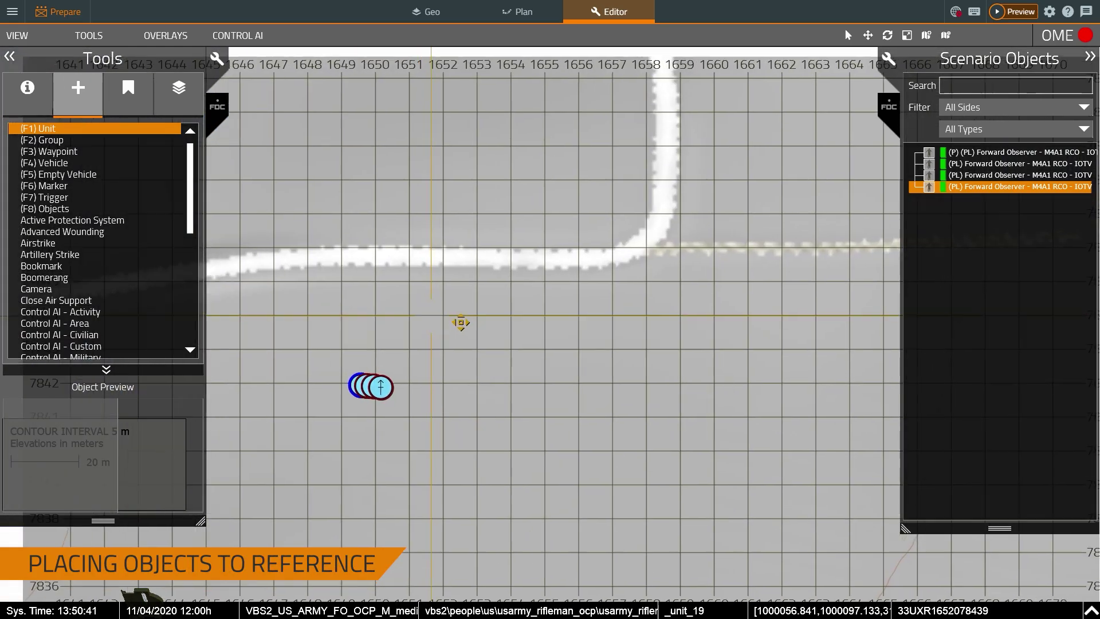
right_click(469, 346)
click(484, 375)
key(s)
right_drag(485, 372, 442, 364)
- Place a Flag (Red) object on the 2D map north of the road, filtering the object types by "flag"
key(m)
scroll(465, 327, up, 5)
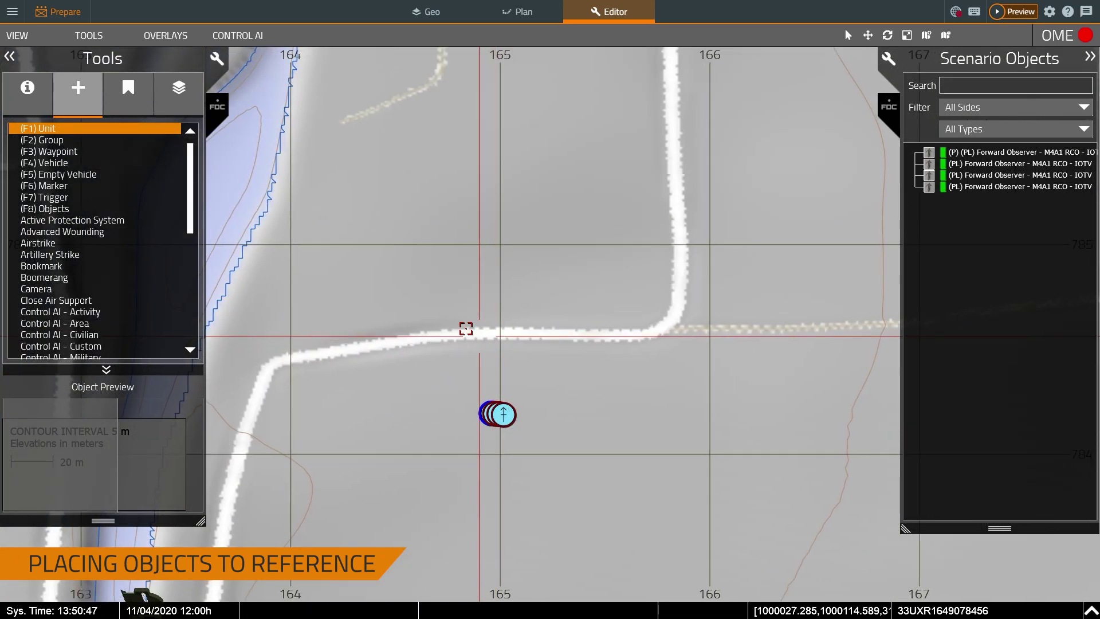
click(77, 199)
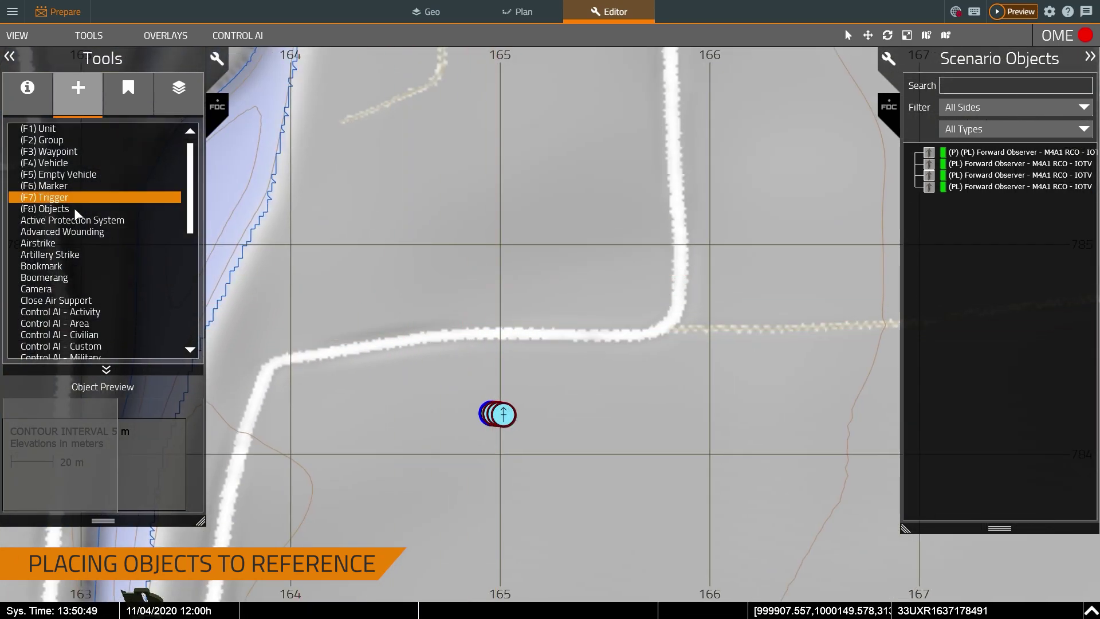
click(54, 210)
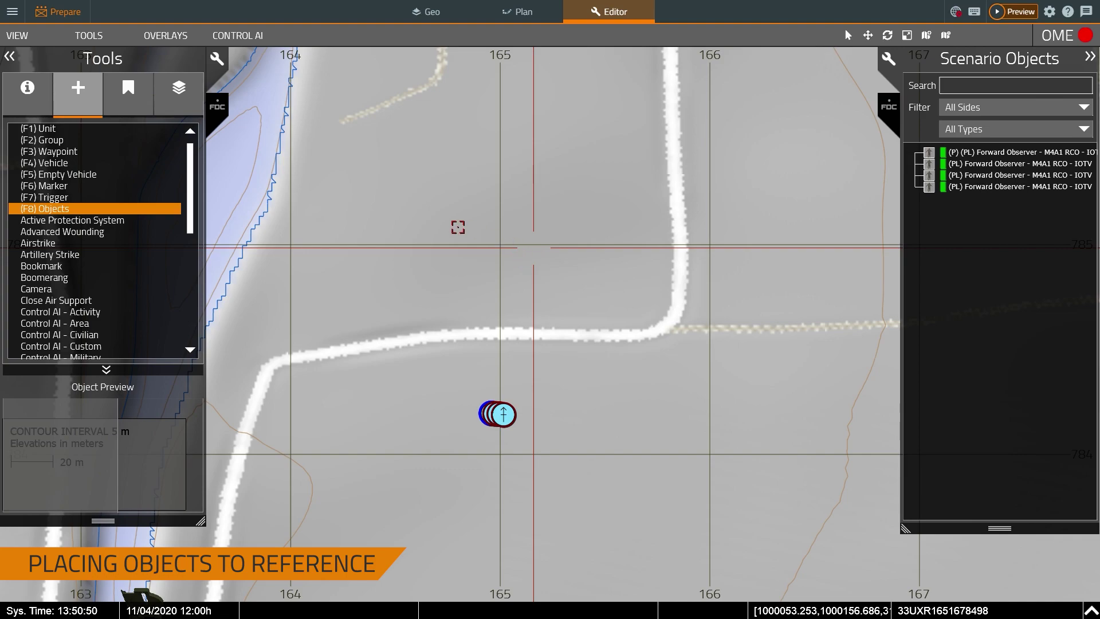
click(481, 233)
click(589, 127)
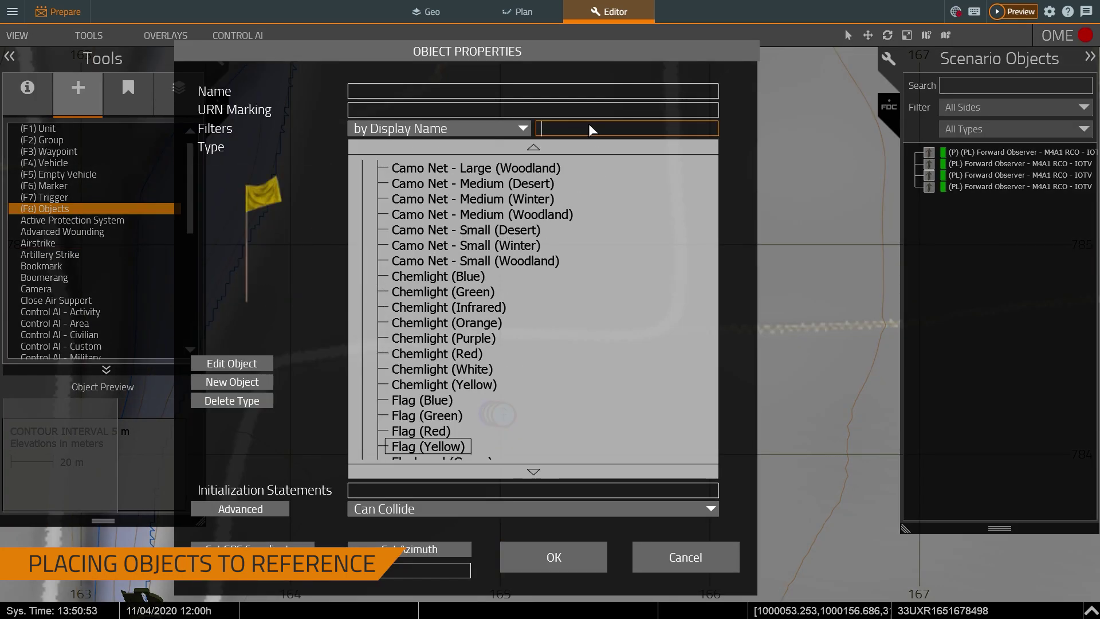
text(flag)
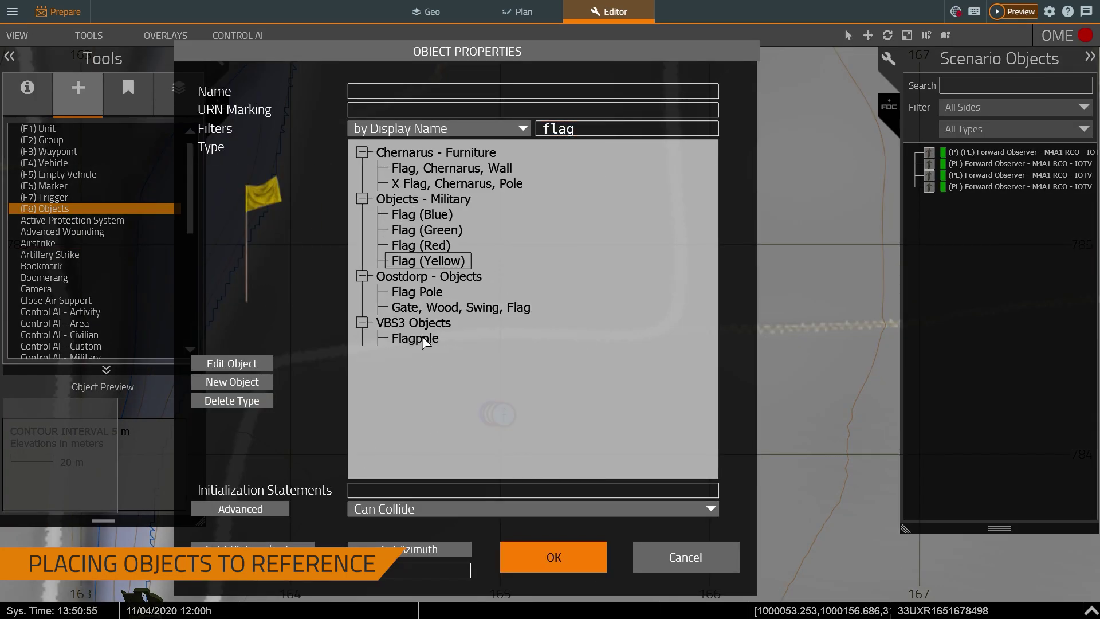
click(423, 247)
click(531, 553)
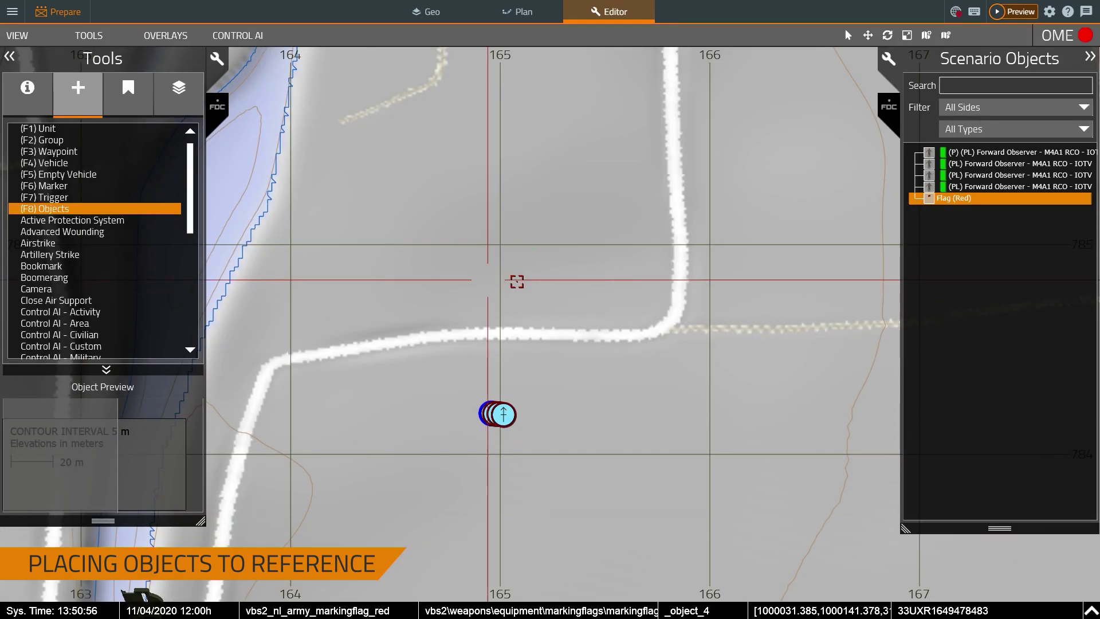
- Place a Flag (Yellow) object on the map just east of the red flag
click(553, 256)
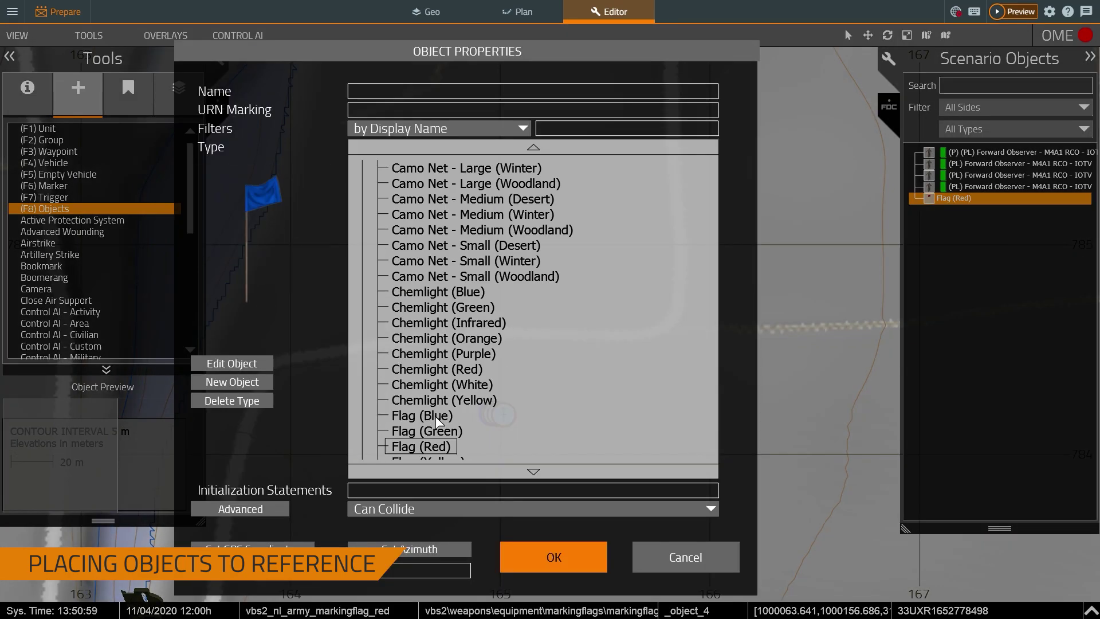
scroll(441, 418, down, 1)
click(442, 400)
click(429, 384)
click(553, 557)
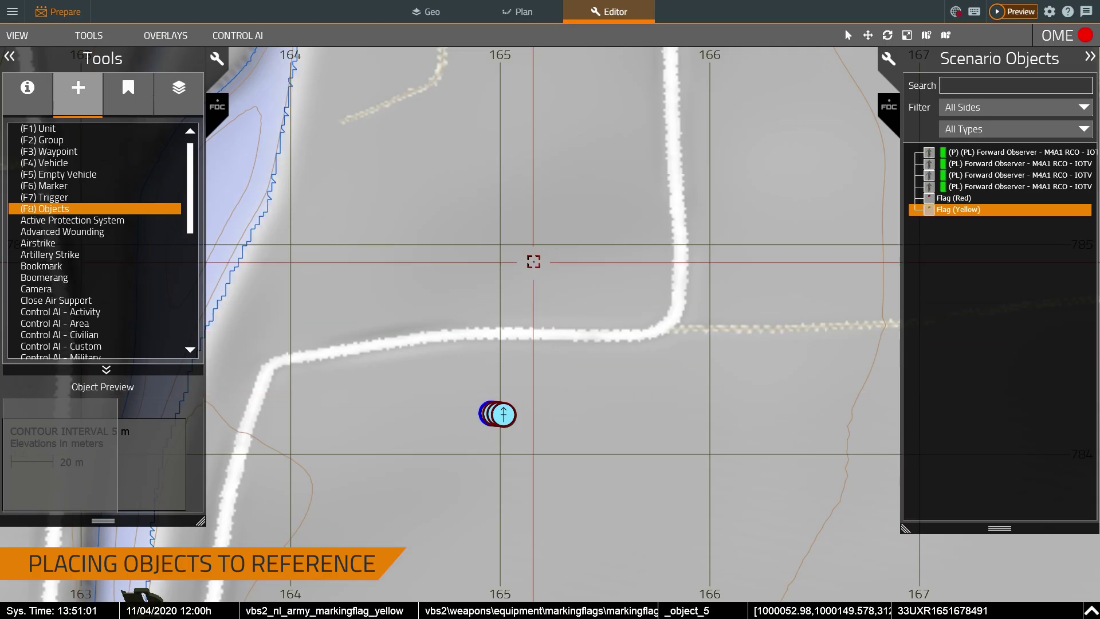
- Move the yellow flag farther from the red flag along its red axis in the 3D view, then deselect it
key(m)
right_drag(534, 261, 617, 322)
key(a)
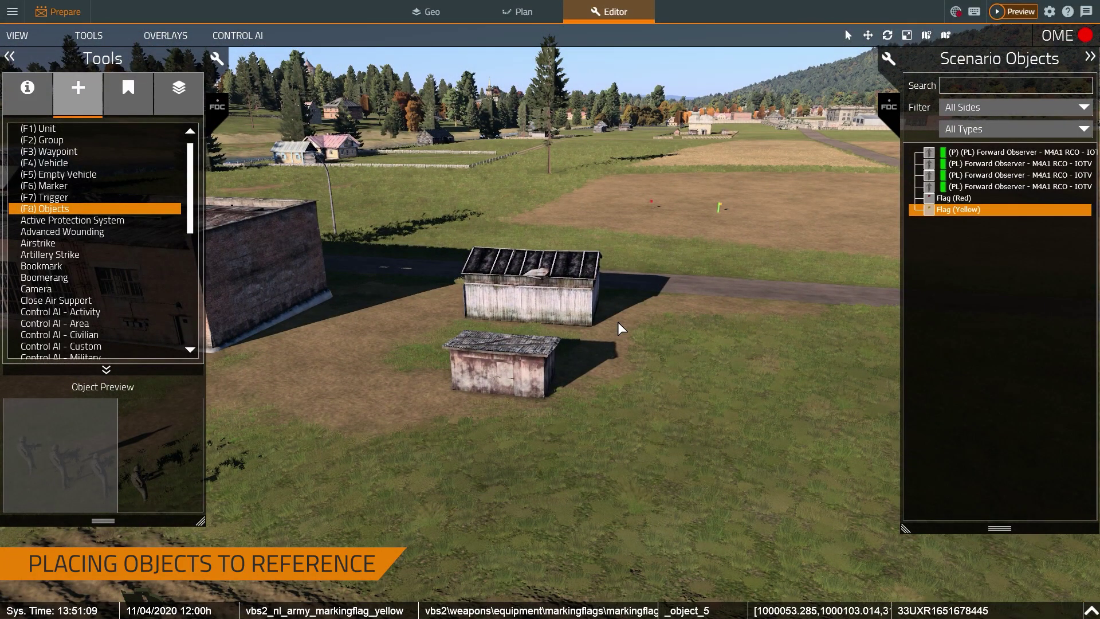
right_drag(585, 331, 597, 338)
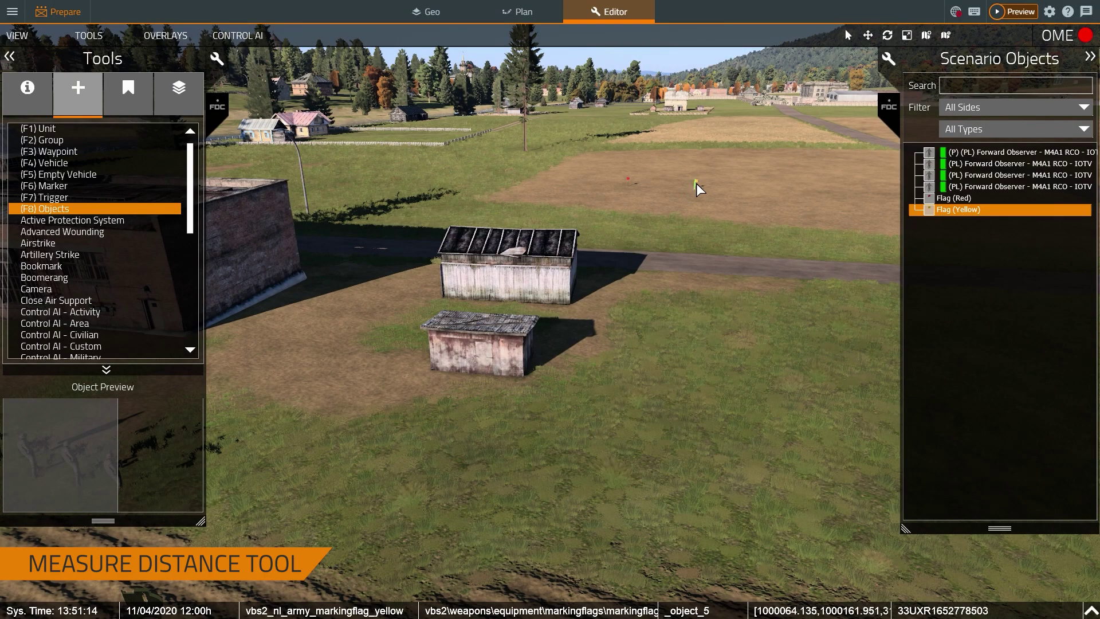
key(w)
right_drag(696, 185, 491, 274)
click(490, 280)
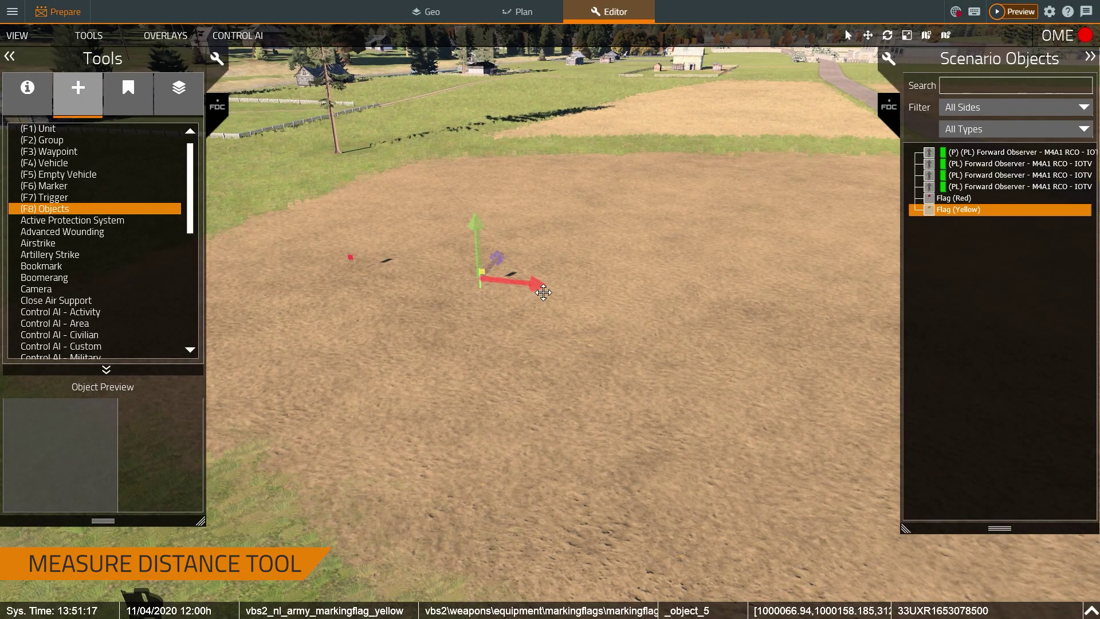
drag(547, 292, 648, 275)
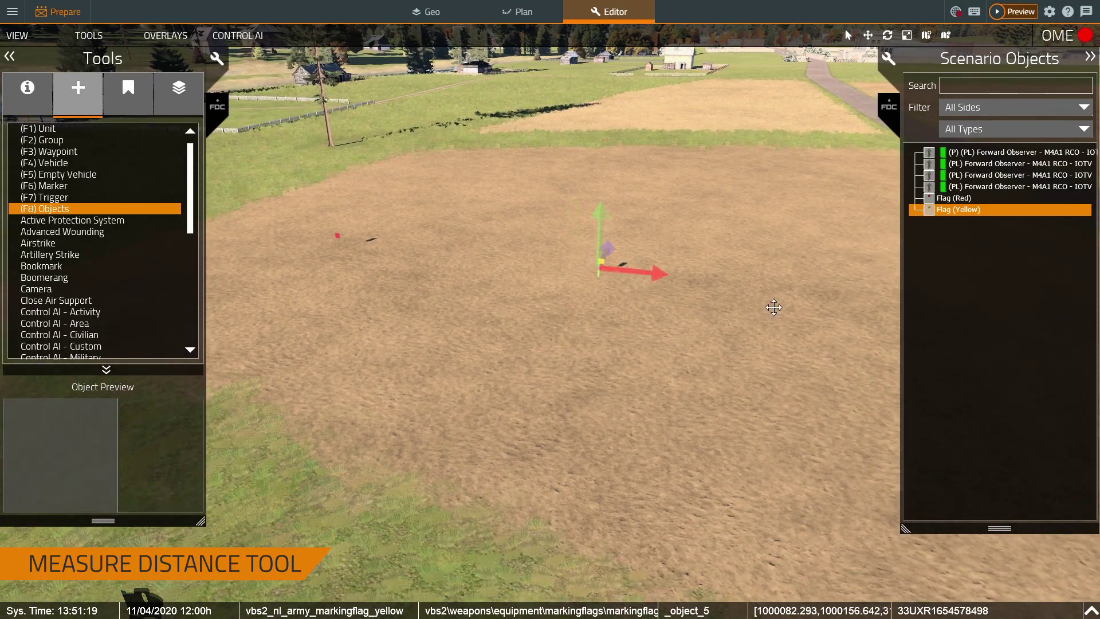
drag(787, 309, 789, 310)
click(663, 309)
- Open the Measure Distance tool and draw a measurement line about 70 m long from east of the units to north of the road
key(s)
key(a)
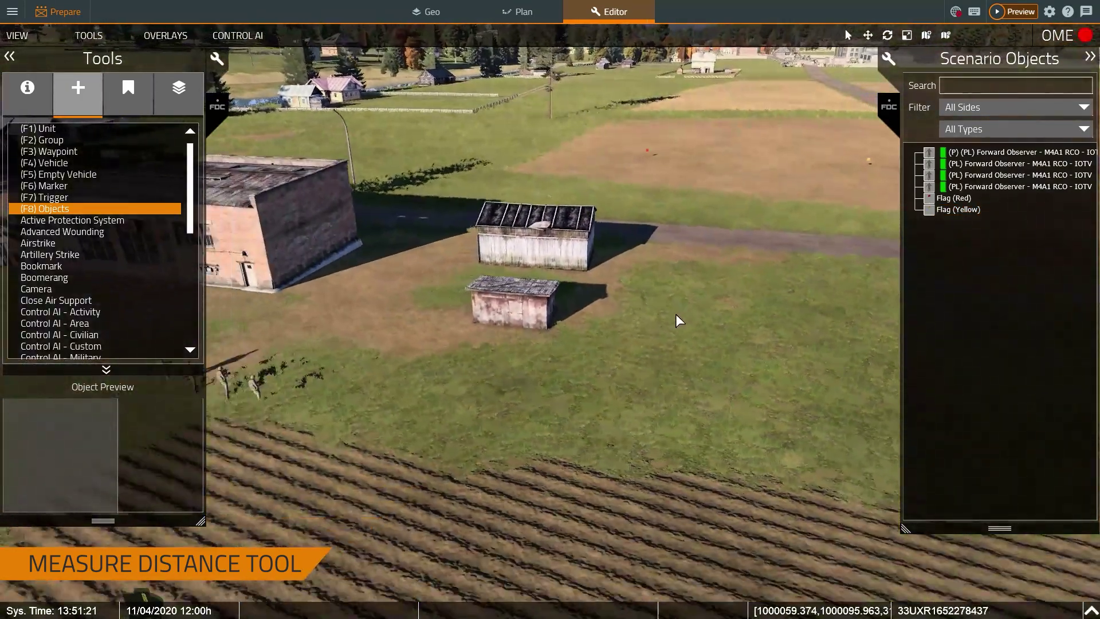
key(s)
key(a)
key(m)
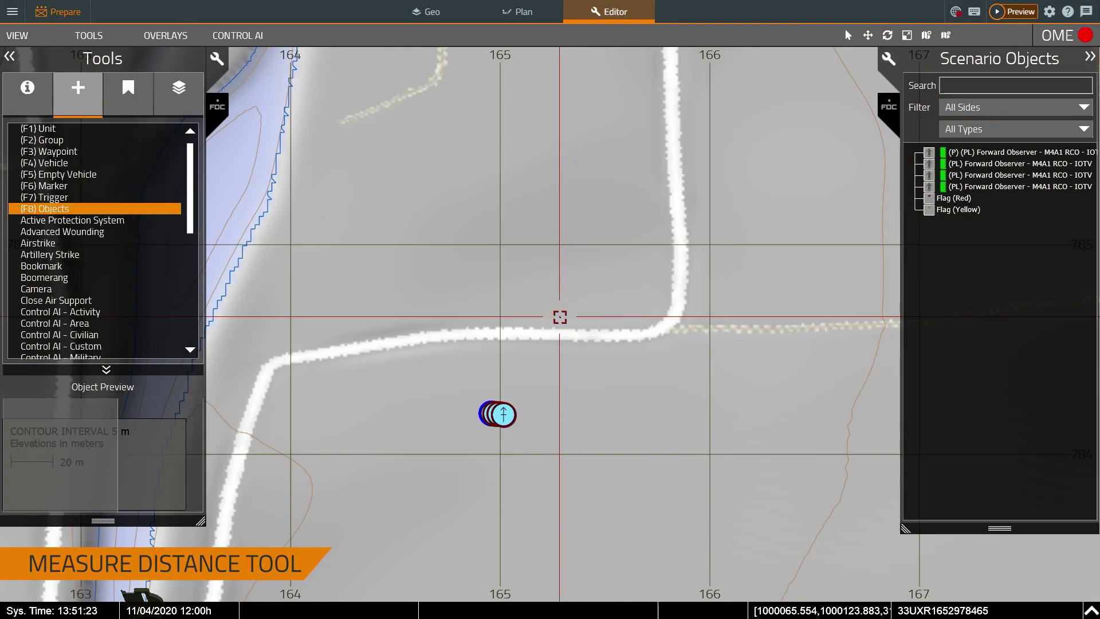
scroll(97, 298, down, 3)
scroll(96, 298, down, 5)
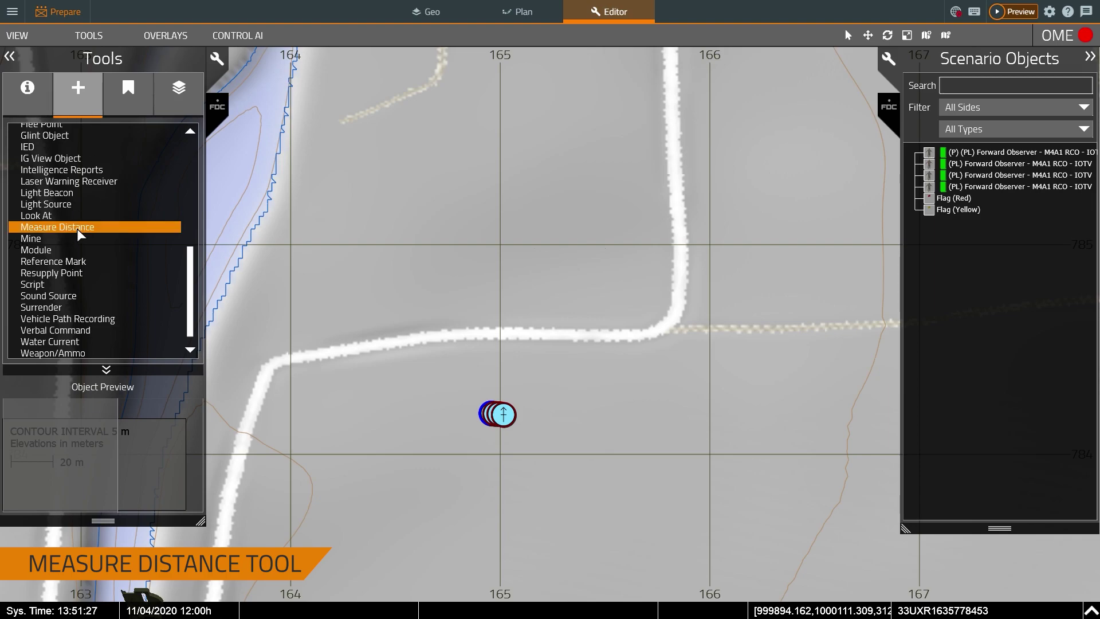
click(103, 37)
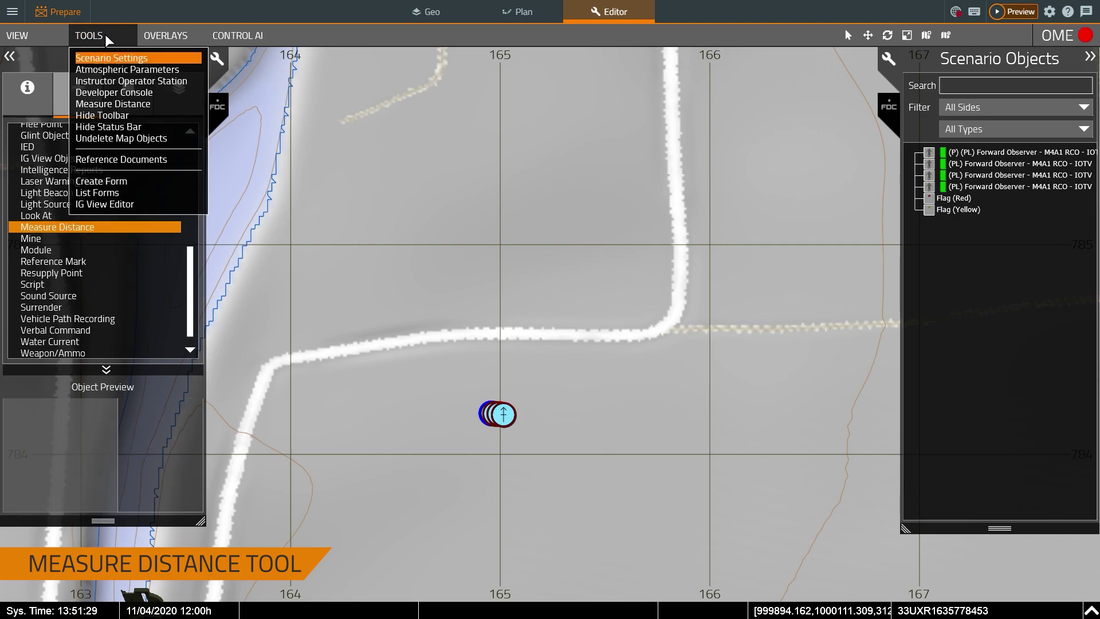
click(101, 103)
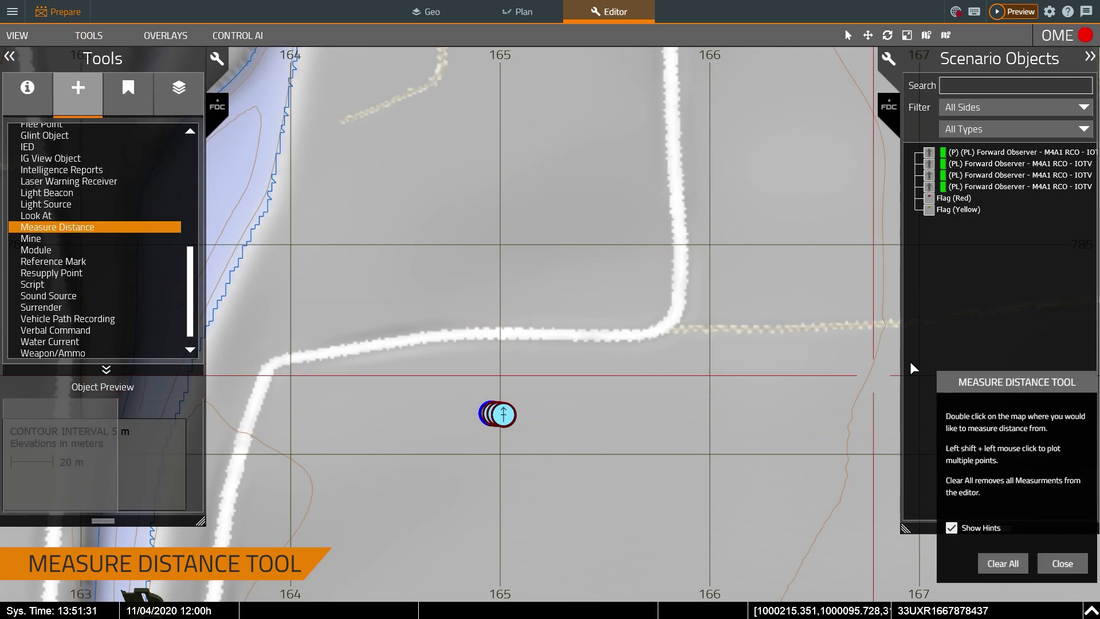
double_click(520, 422)
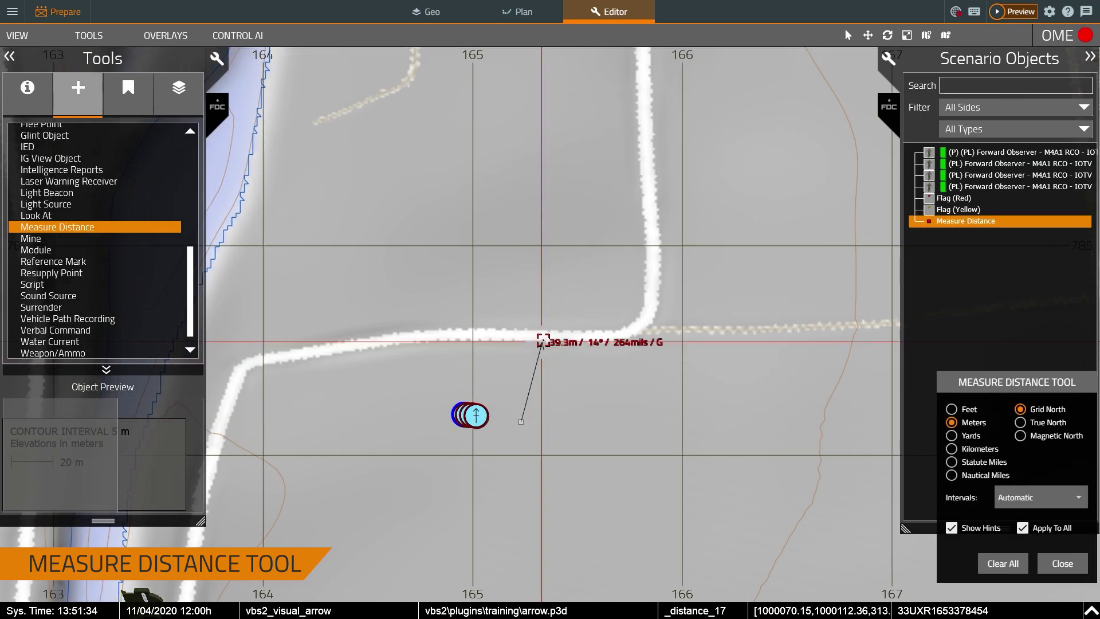
click(548, 278)
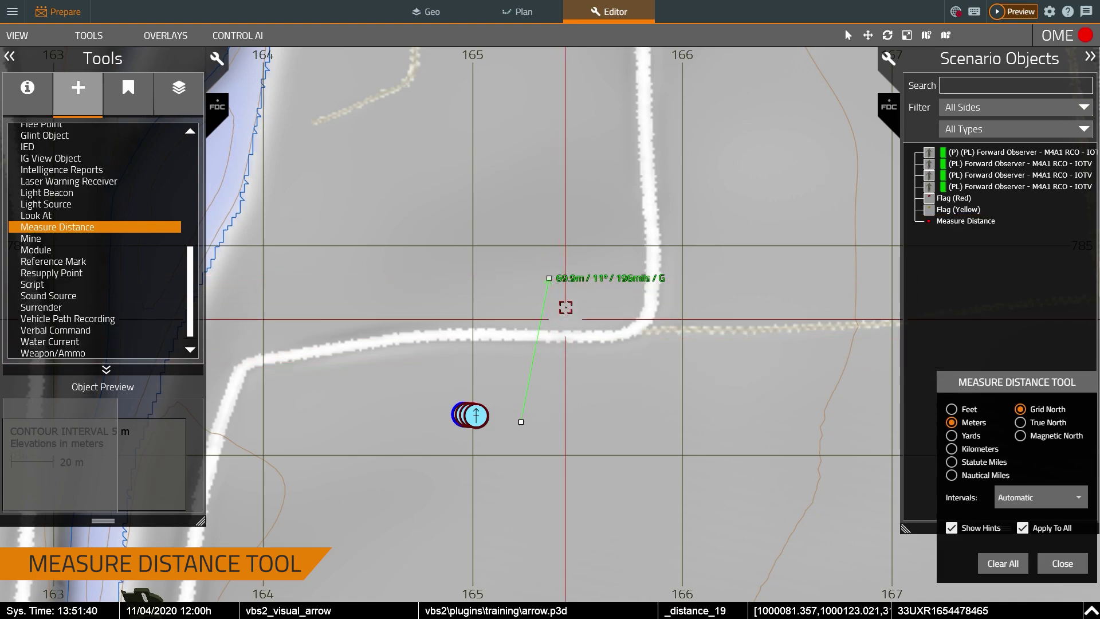
- Draw a four-segment measurement path about 249 m long from southeast of the units, across the road and onward to the northeast
click(545, 437)
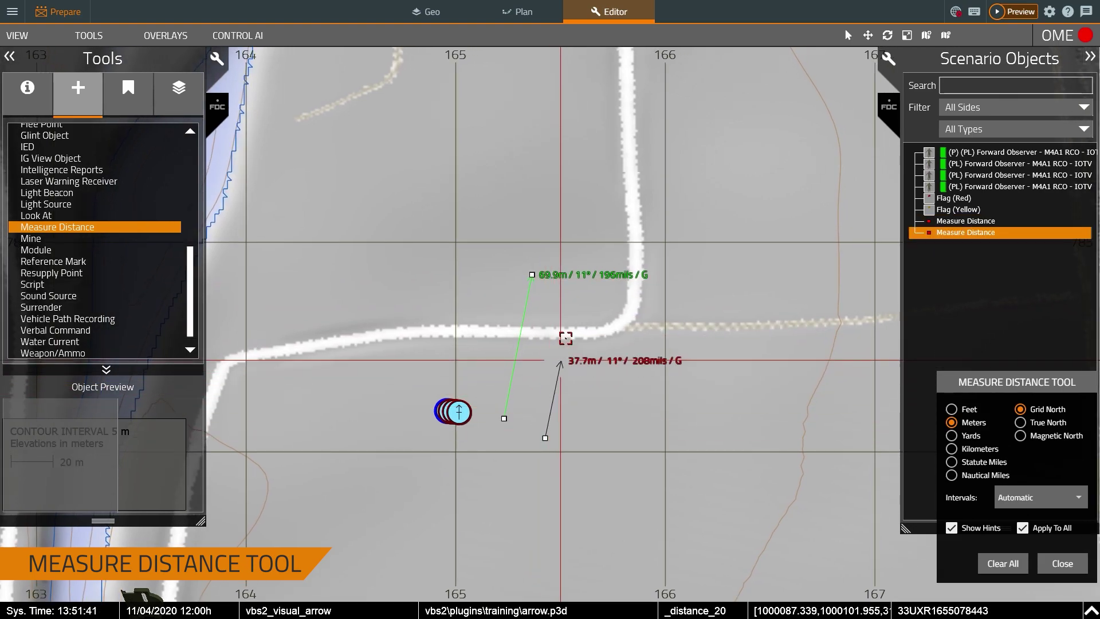
click(567, 306)
click(707, 311)
click(731, 221)
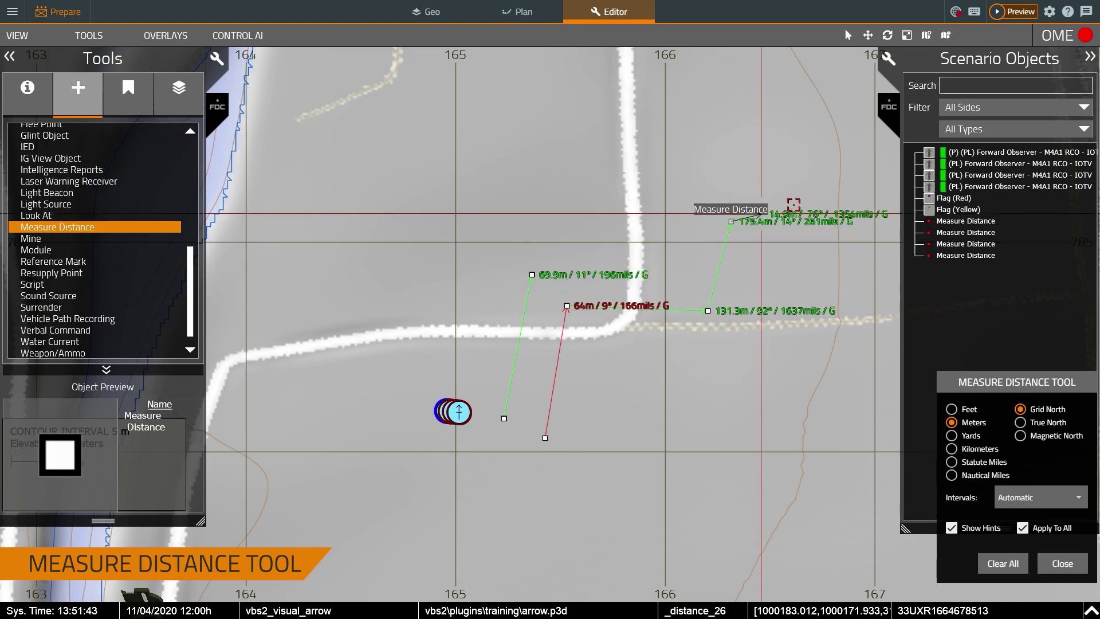
right_drag(810, 196, 676, 240)
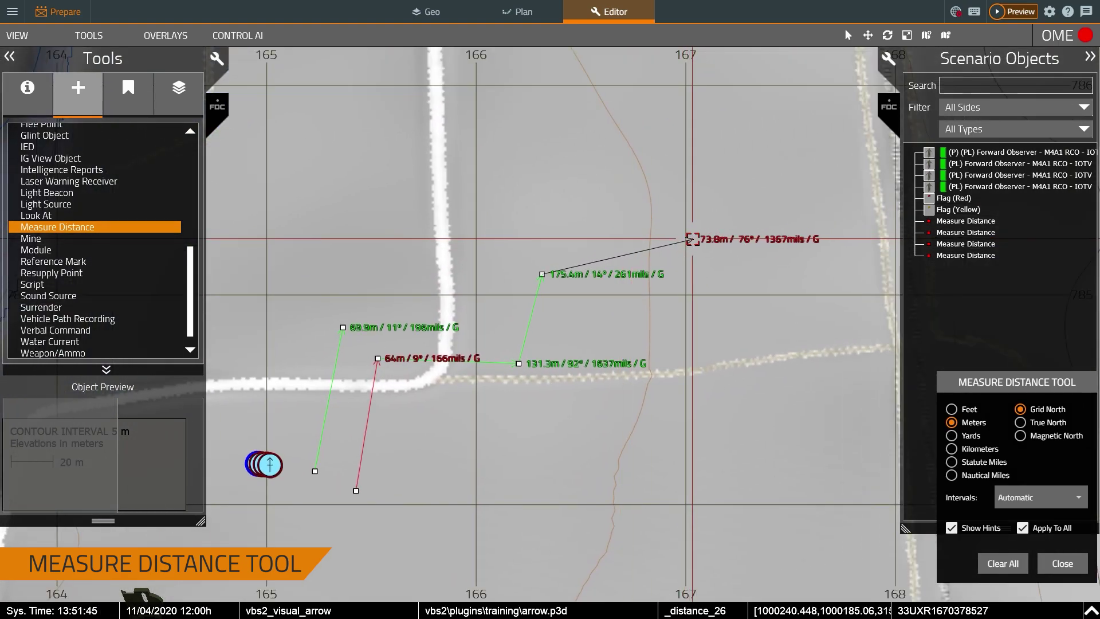
click(692, 239)
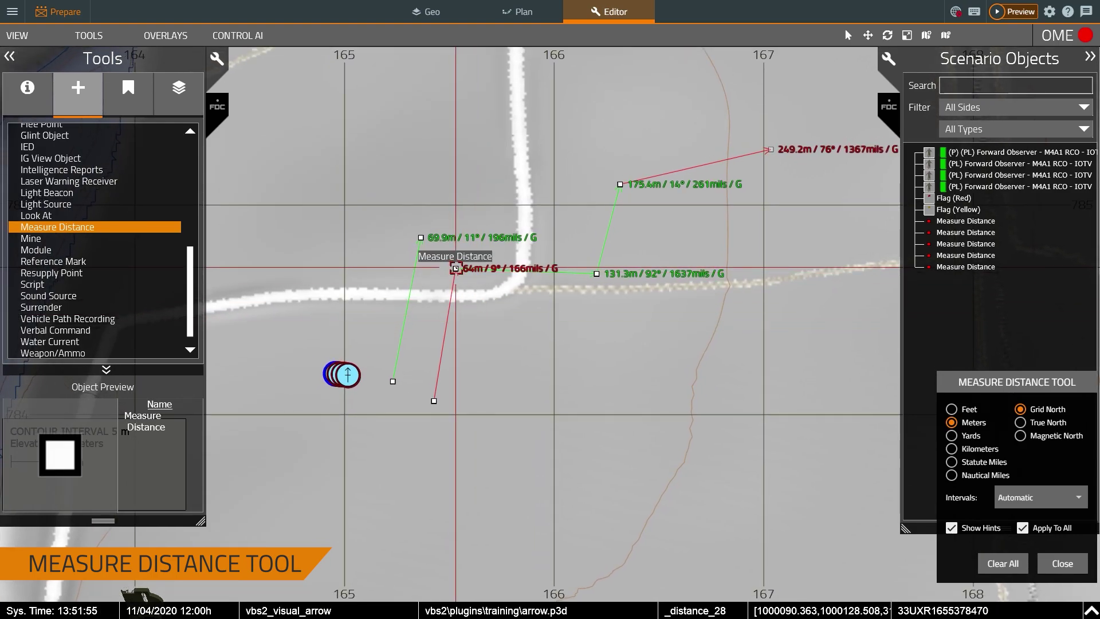
- Move the easternmost Forward Observer on the map eastward, away from the other three units
right_drag(564, 310, 561, 352)
scroll(429, 395, up, 5)
drag(435, 396, 495, 403)
right_click(514, 382)
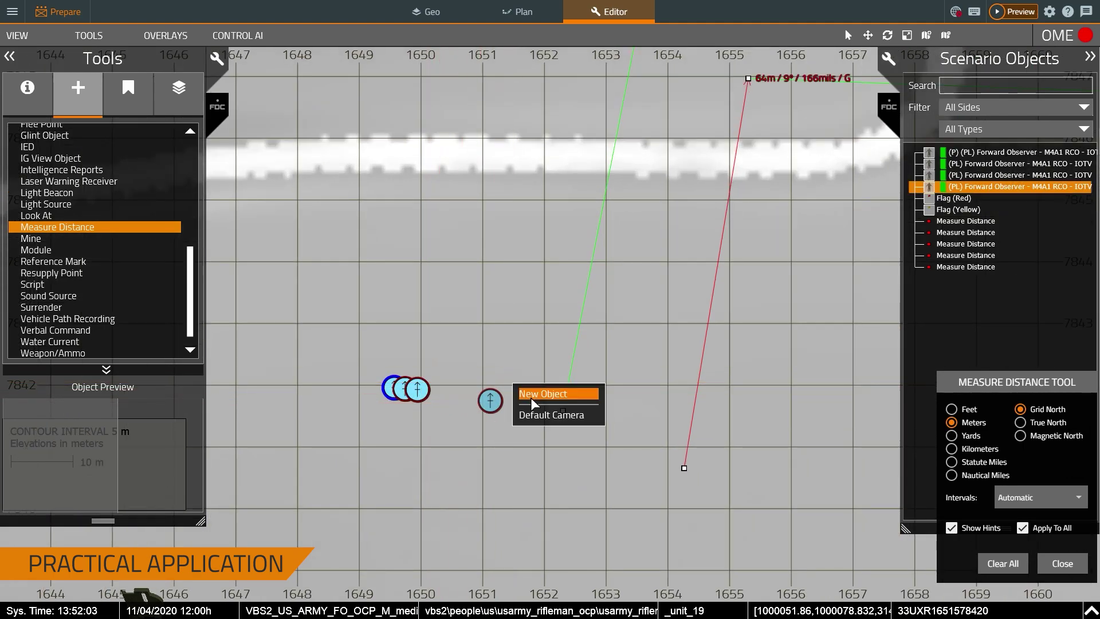
click(491, 334)
- Move the start point of the first measurement line onto the separated Forward Observer
scroll(491, 334, down, 2)
right_drag(491, 334, 465, 417)
drag(509, 464, 464, 462)
right_drag(578, 237, 572, 251)
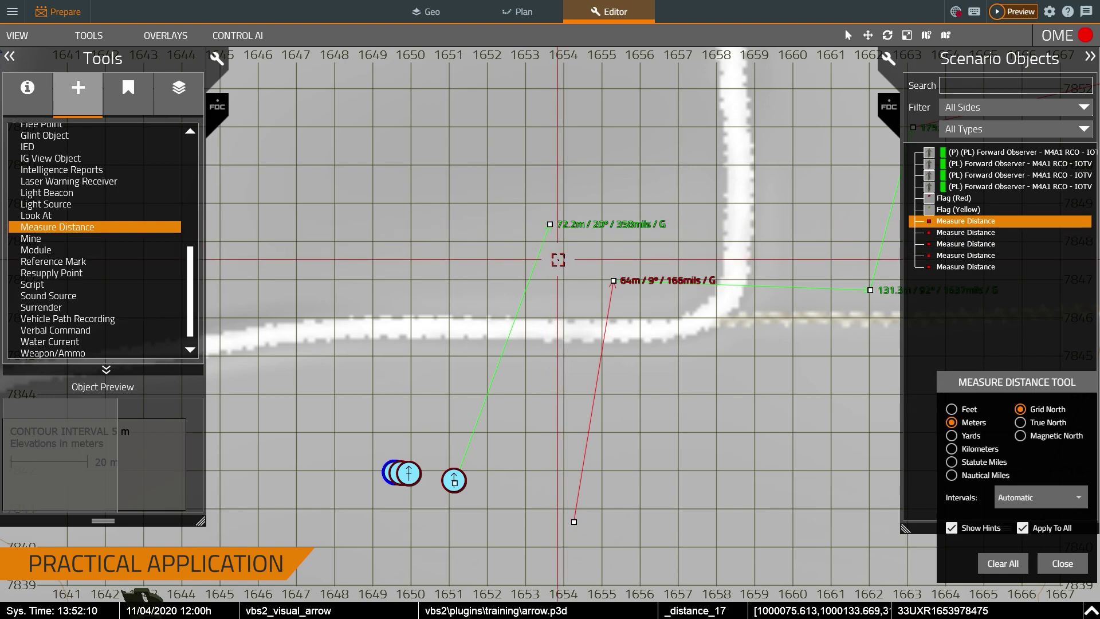
right_drag(558, 260, 551, 282)
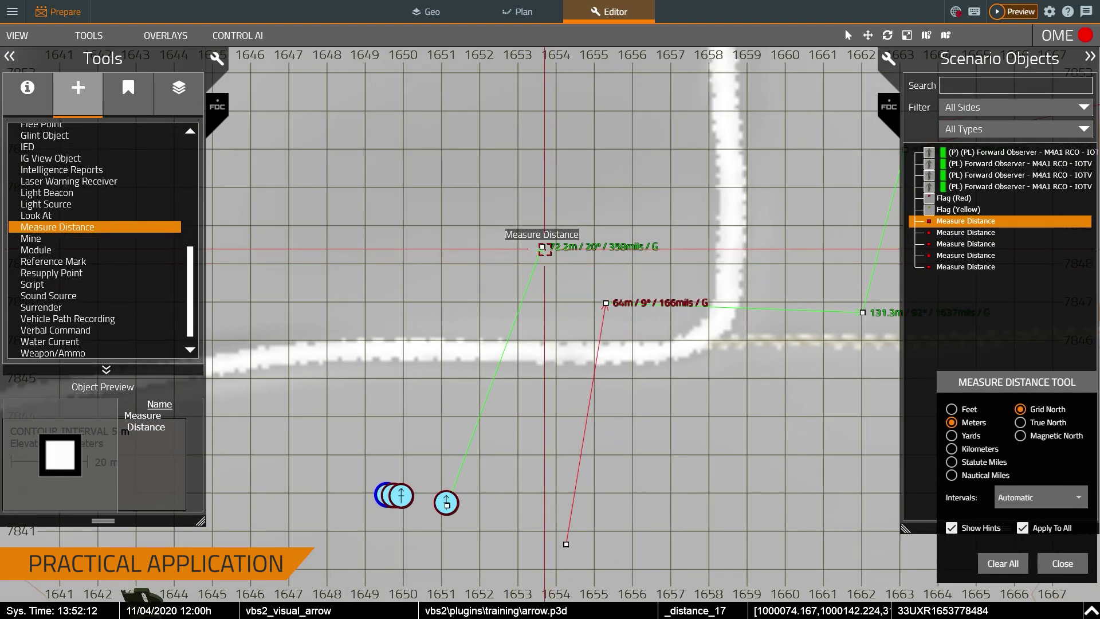
right_drag(526, 363, 543, 345)
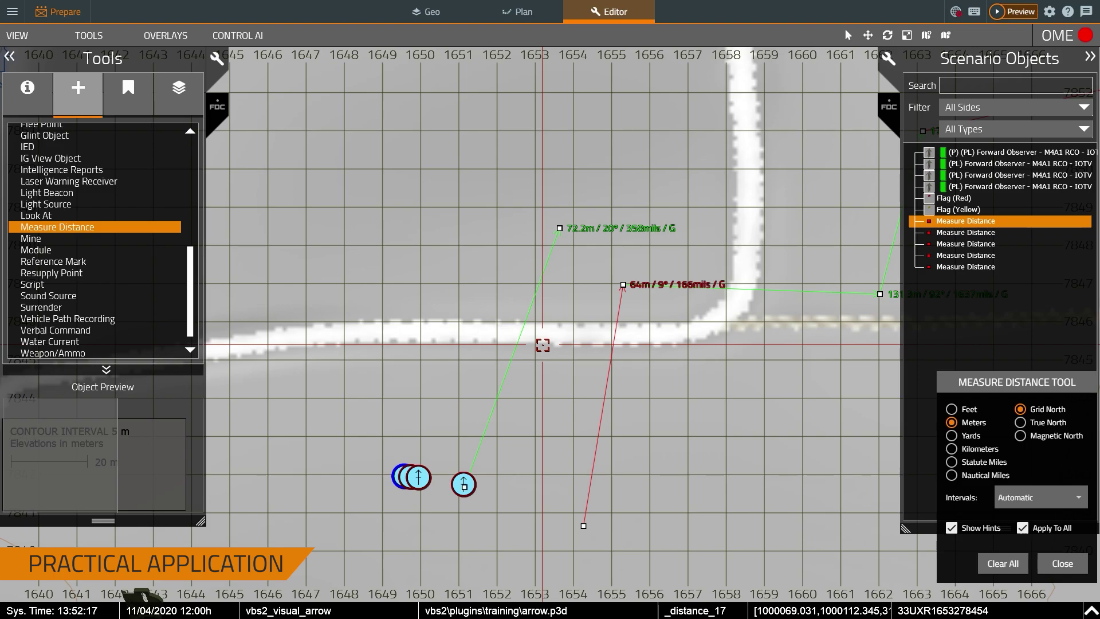
right_drag(626, 393, 526, 387)
scroll(559, 379, down, 2)
right_drag(648, 345, 578, 359)
right_drag(517, 390, 531, 363)
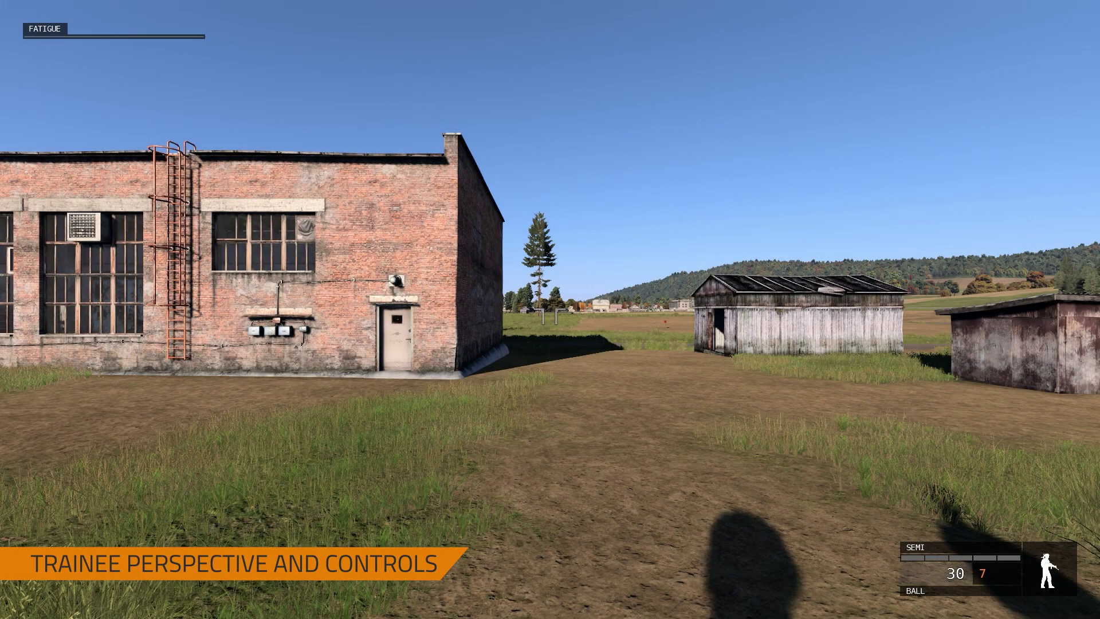
- Switch the trainee to third-person view and walk the soldier forward and to the left toward the brick building
key(w)
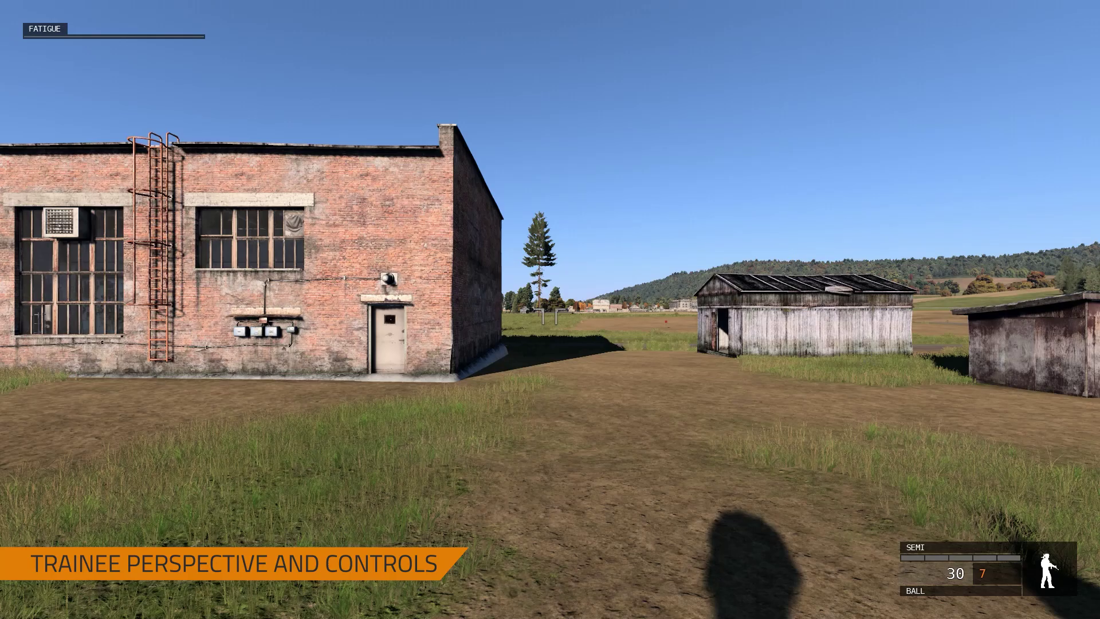
key(KP_Enter)
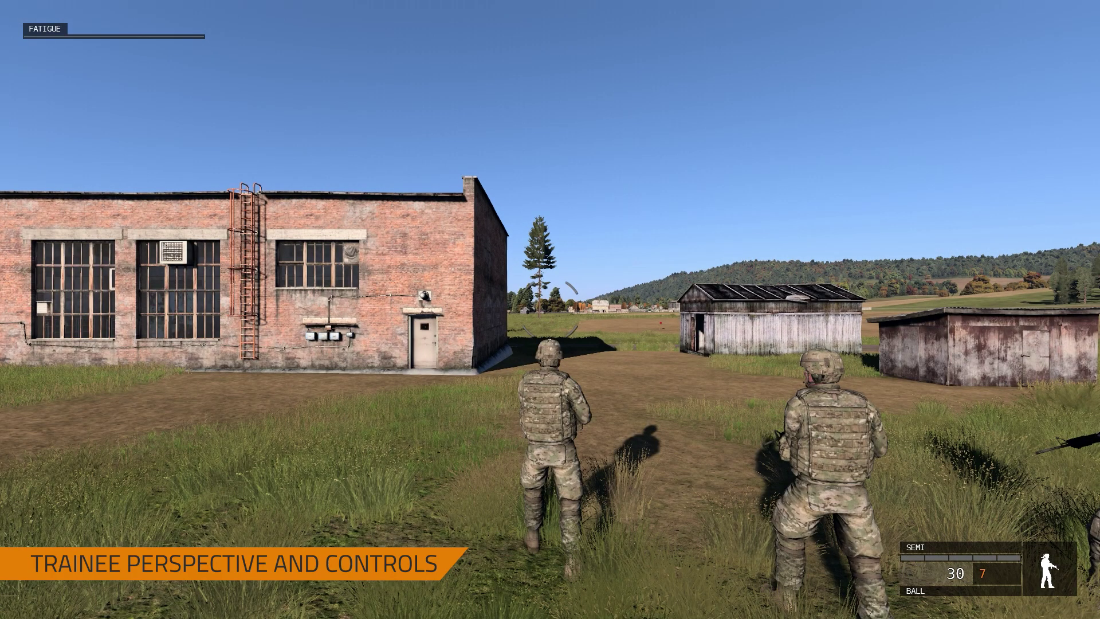
key(w)
key(a)
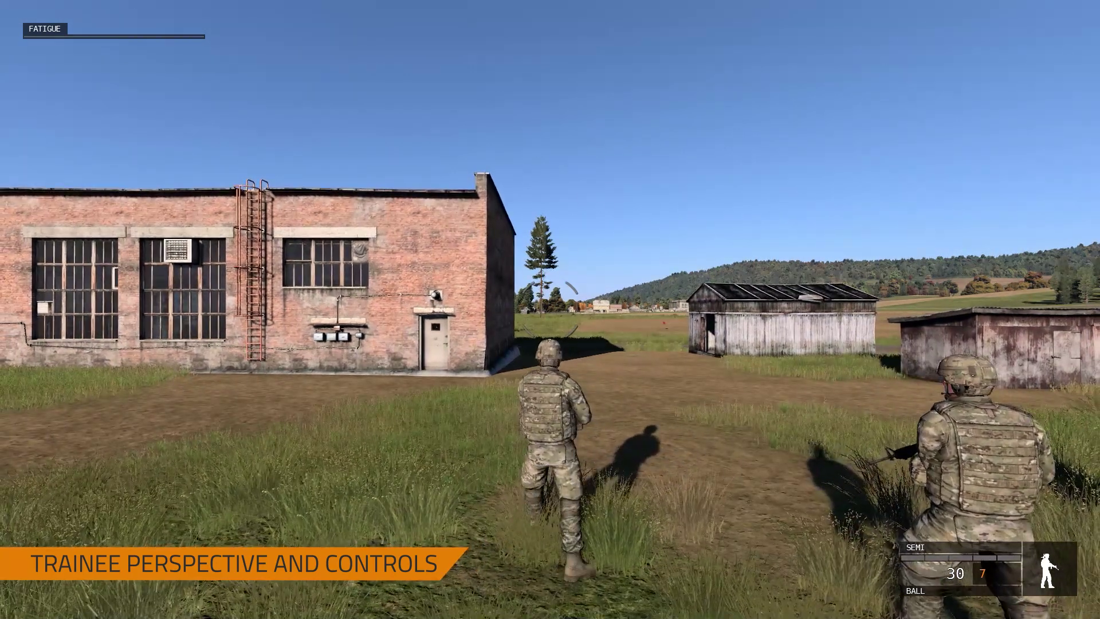
- Bring up the compass, zoom in on its dial to read the heading, and put it away while walking forward
key(k)
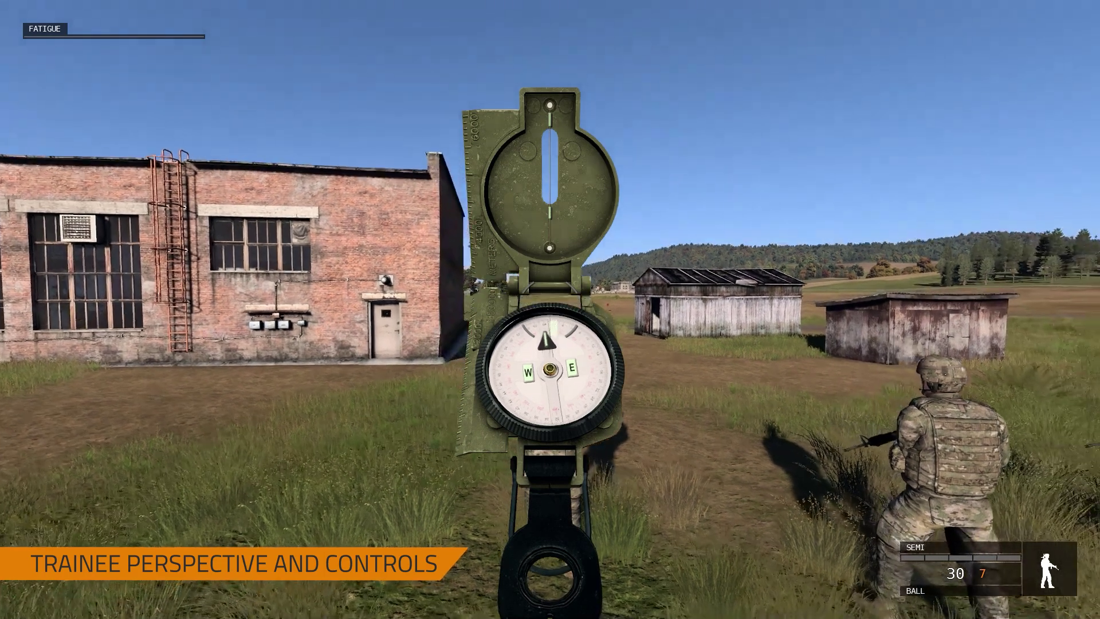
key(KP_Add)
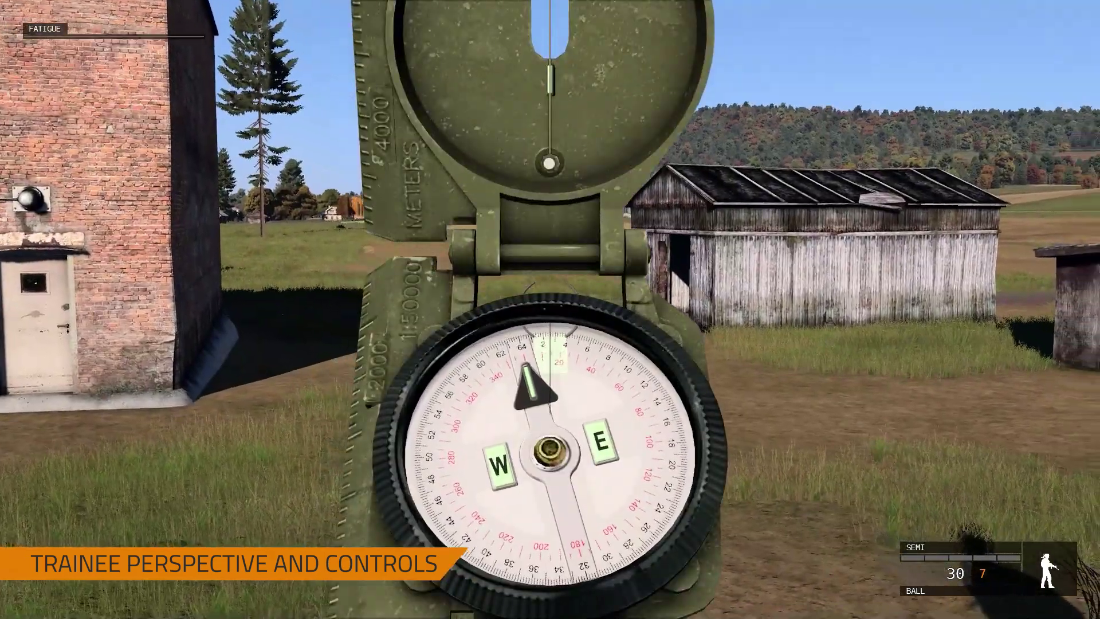
key(KP_Subtract)
key(w)
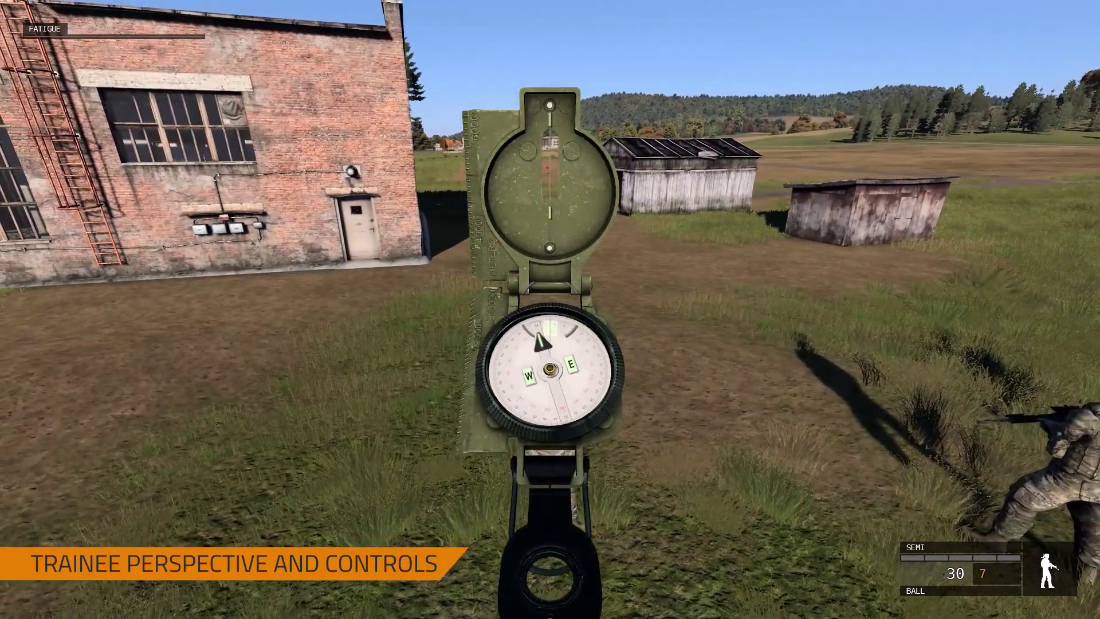
key(KP_Add)
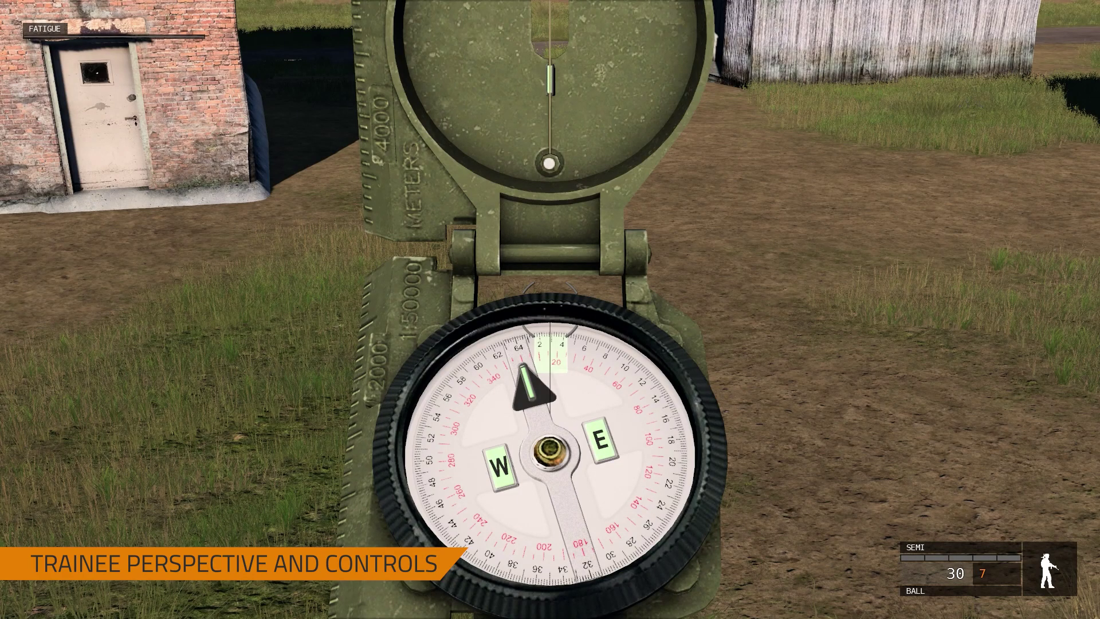
key(k)
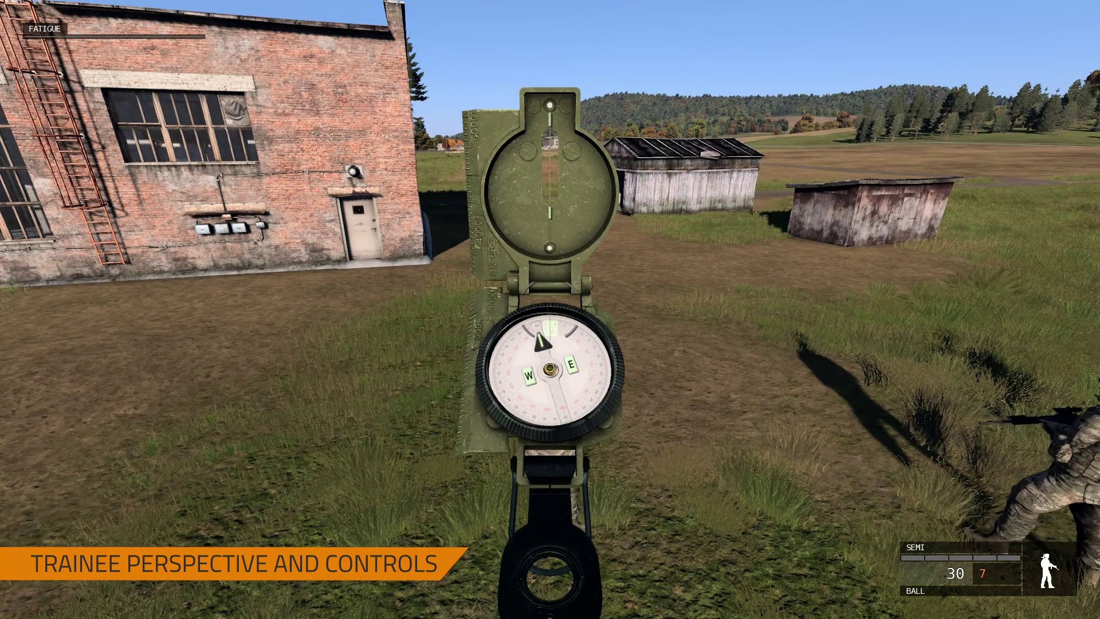
key(k)
key(w)
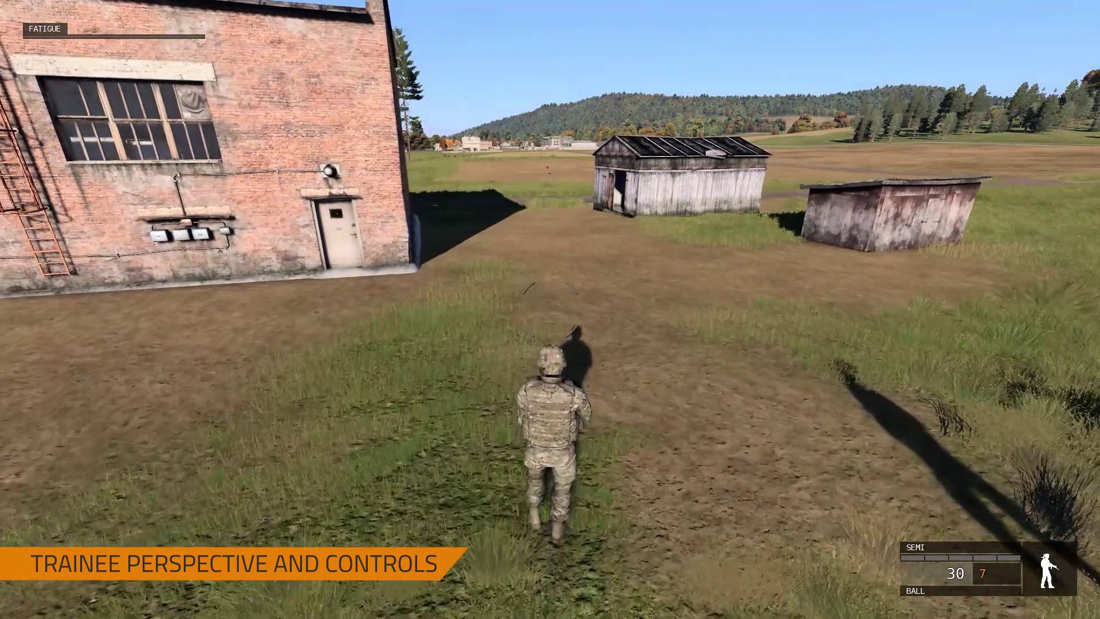
key(w)
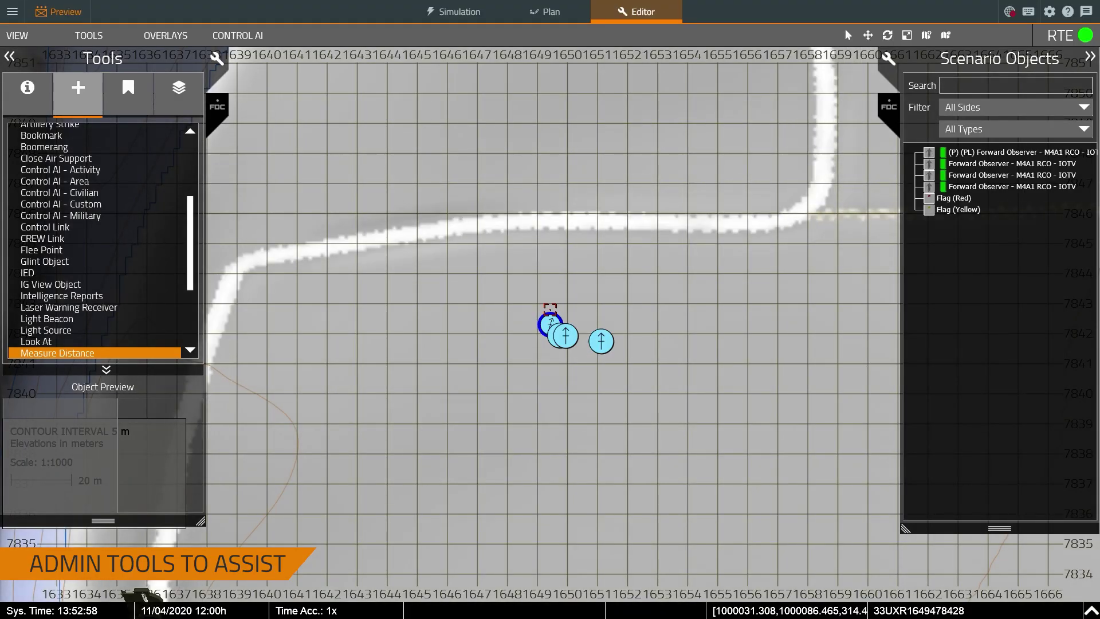
- Draw a measurement line about 78 m long from southeast of the units to north of the road and shift its start point slightly west
key(m)
middle_drag(672, 289, 525, 297)
key(m)
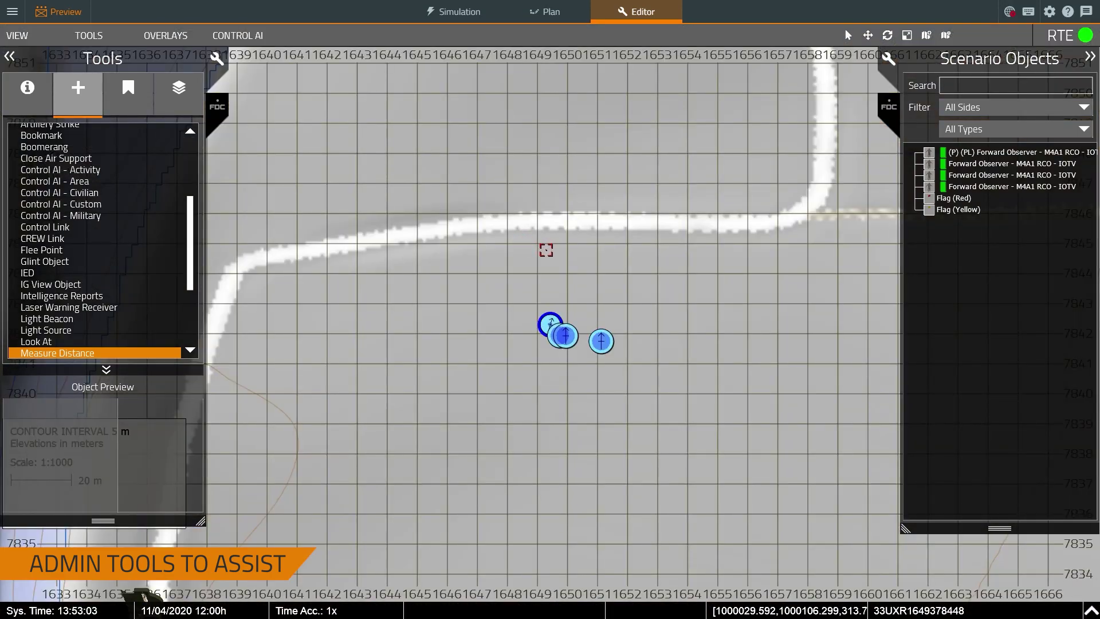
scroll(545, 250, down, 2)
right_drag(545, 250, 503, 337)
right_drag(347, 290, 394, 259)
scroll(475, 364, up, 1)
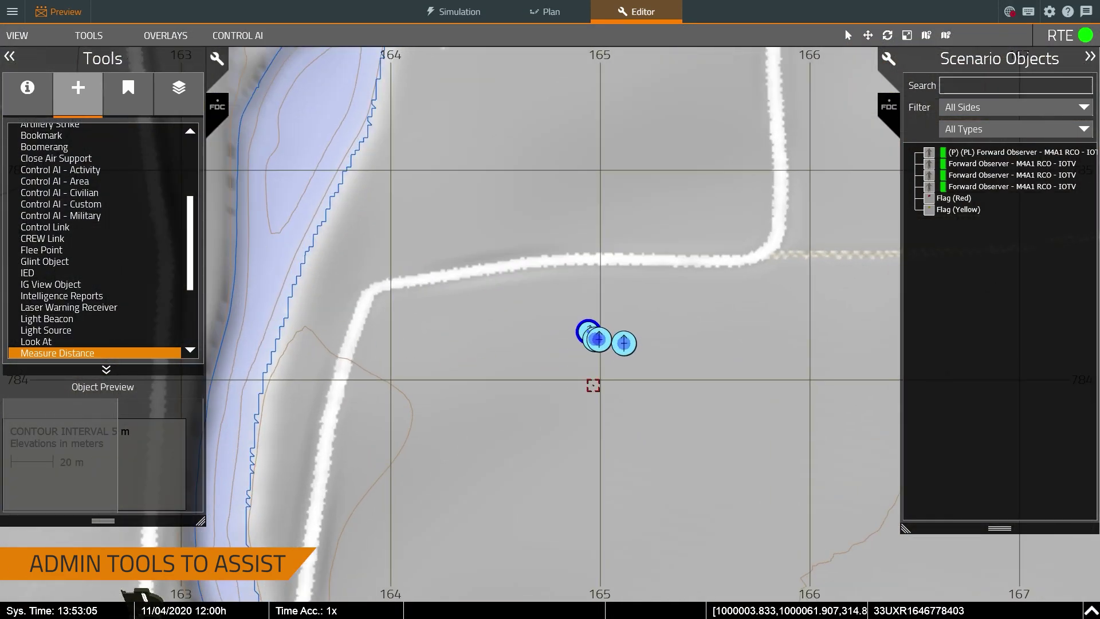
right_drag(680, 359, 573, 397)
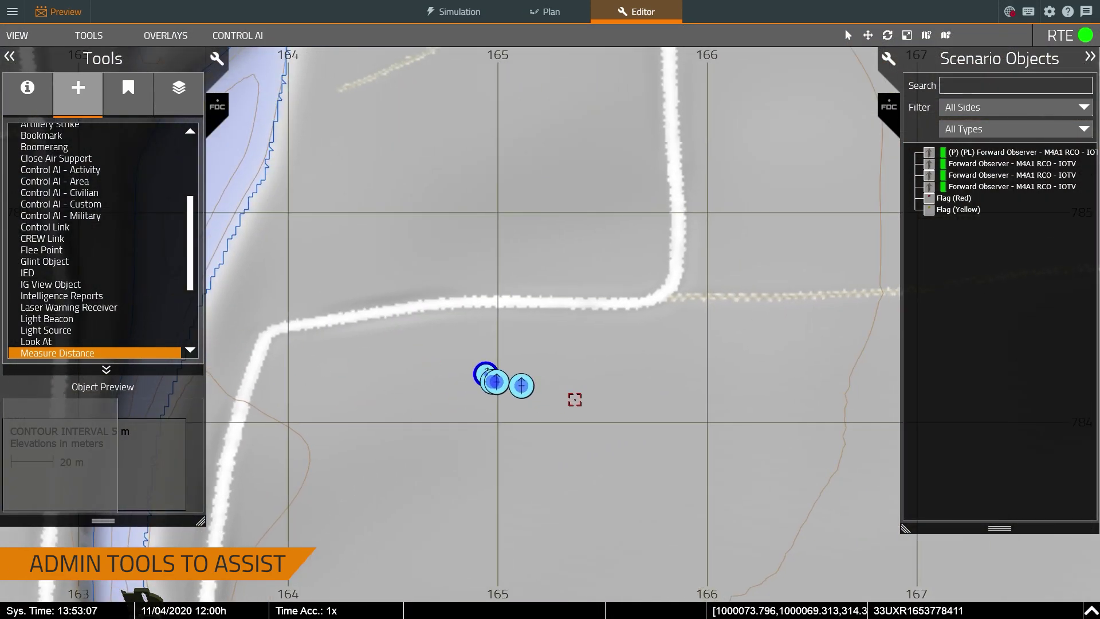
drag(575, 400, 599, 331)
drag(623, 243, 623, 243)
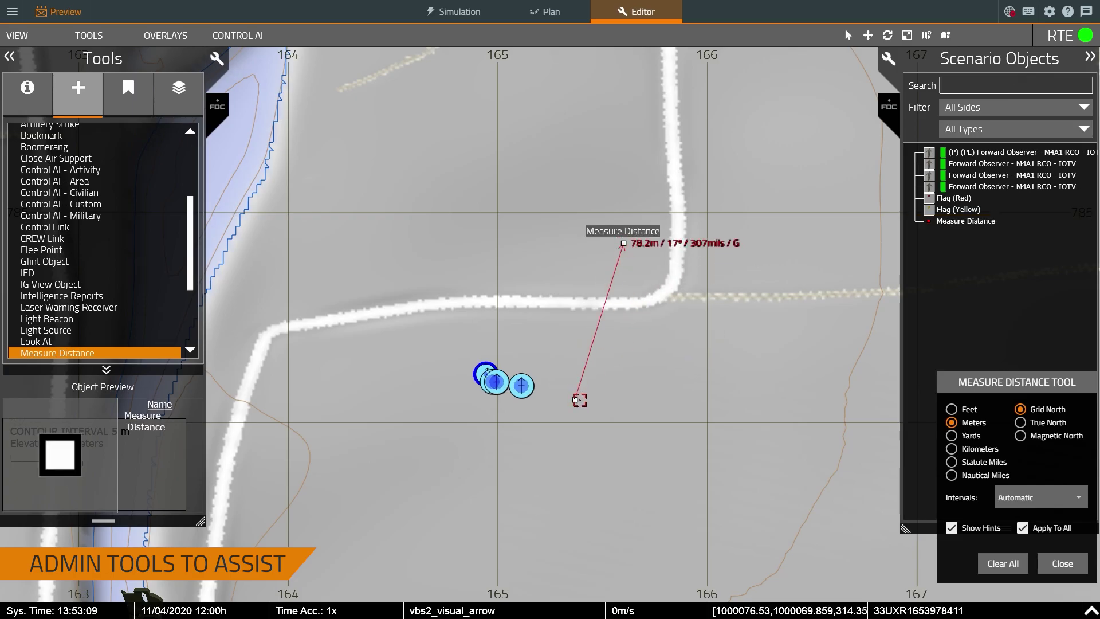
drag(511, 385, 552, 388)
- In the 3D view, give the Forward Observer standing nearest the small shed a MOVE waypoint in the field across the road, keeping default properties
key(m)
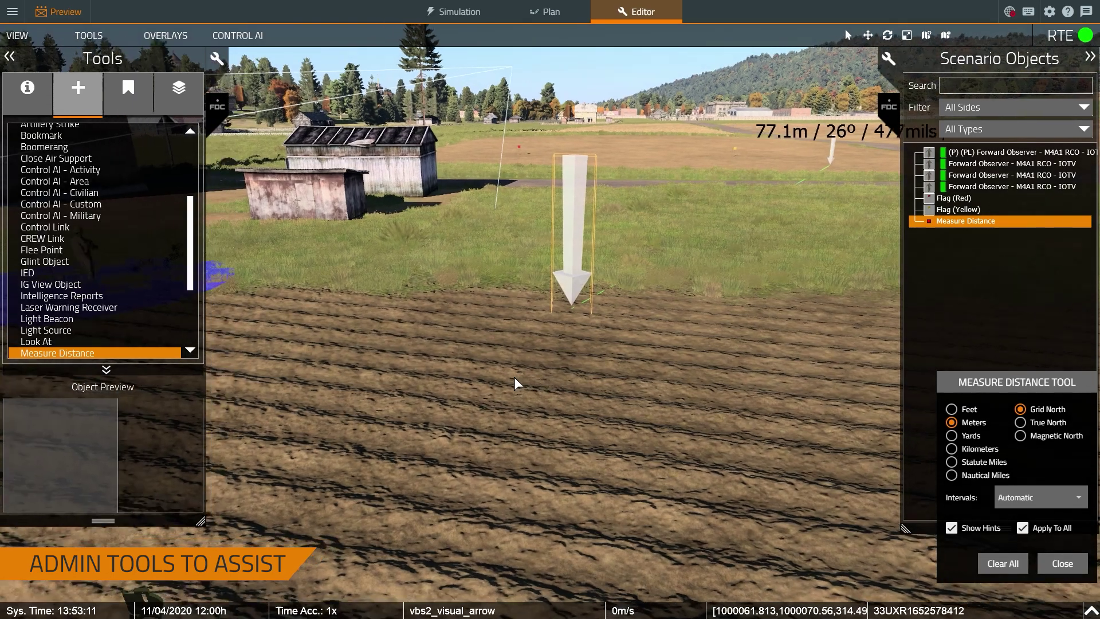
right_drag(513, 377, 549, 388)
key(w)
right_drag(513, 334, 558, 317)
key(s)
right_drag(507, 363, 554, 343)
click(597, 410)
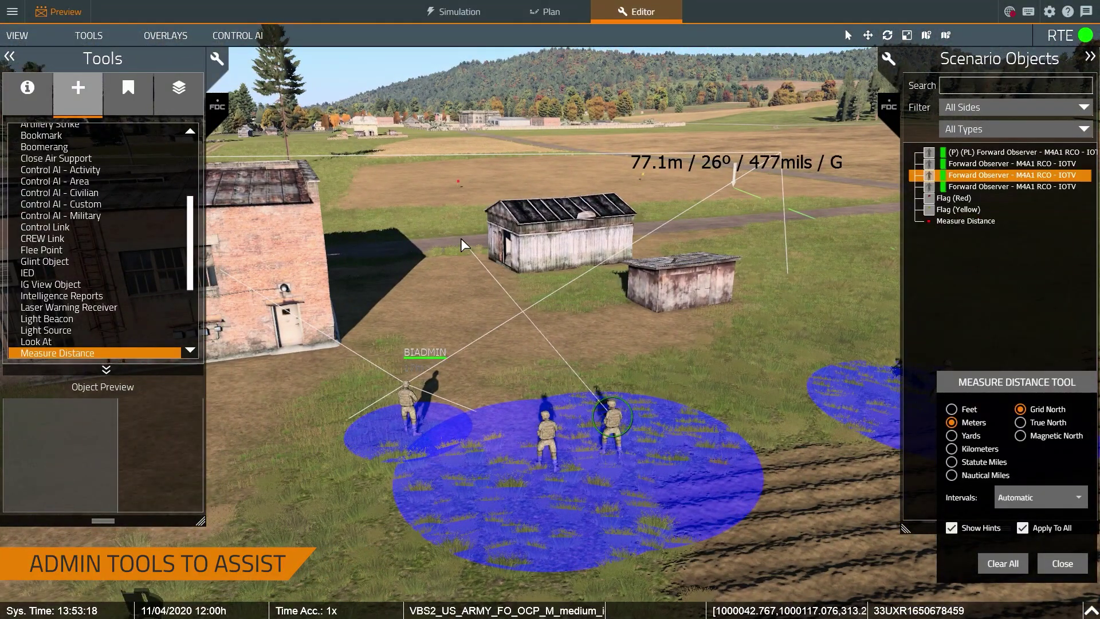
double_click(437, 197)
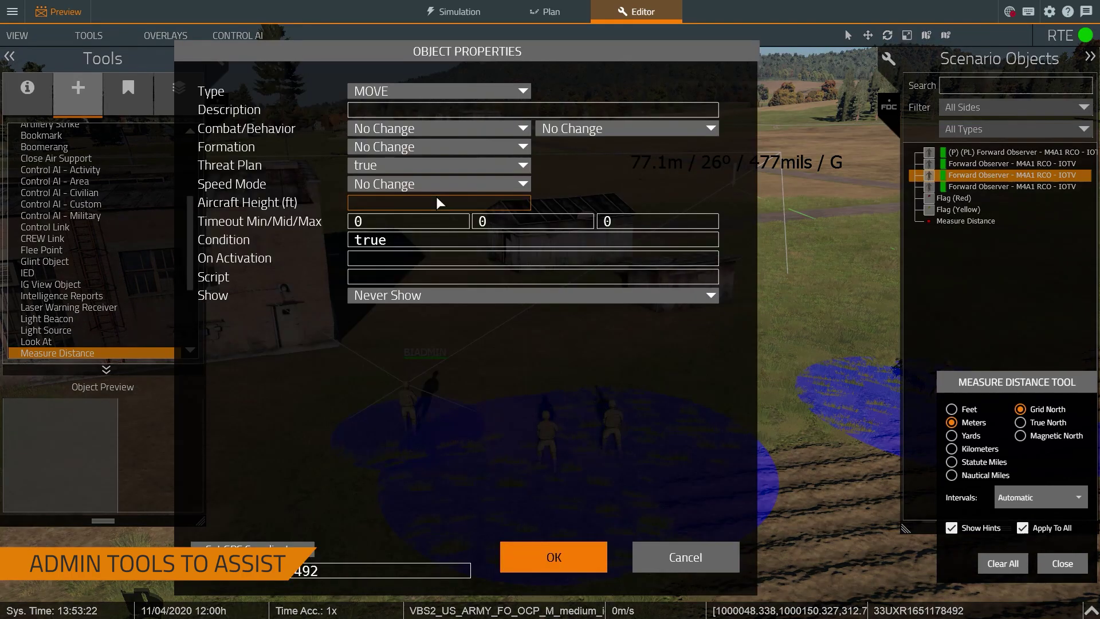
click(555, 553)
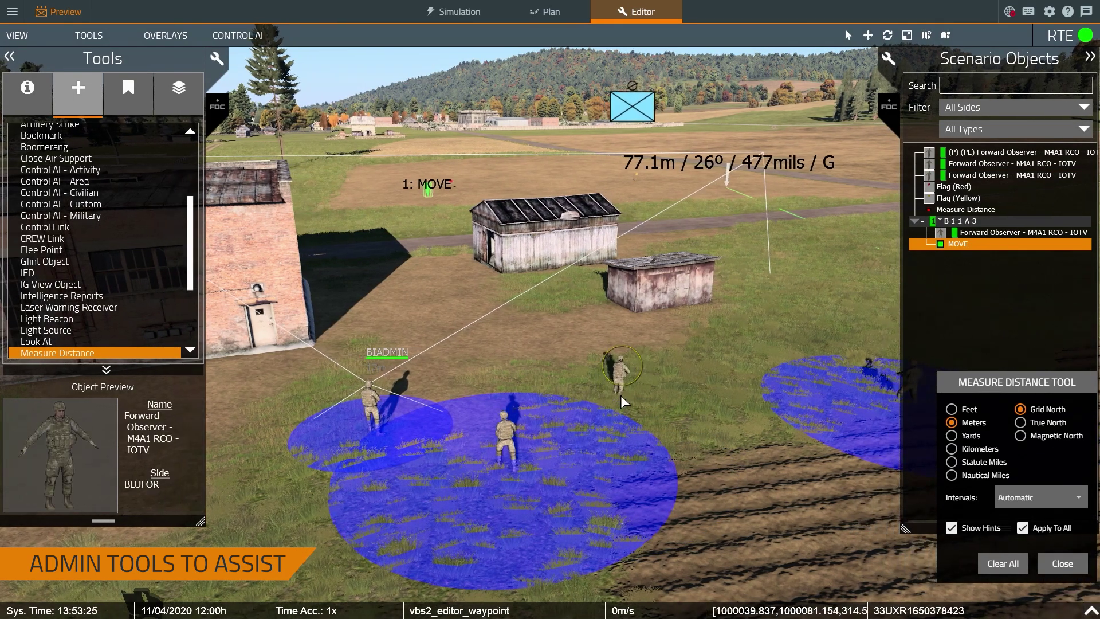
- Follow the Forward Observer in the 3D view as he runs past the sheds toward the MOVE waypoint
key(w)
right_drag(630, 421, 597, 438)
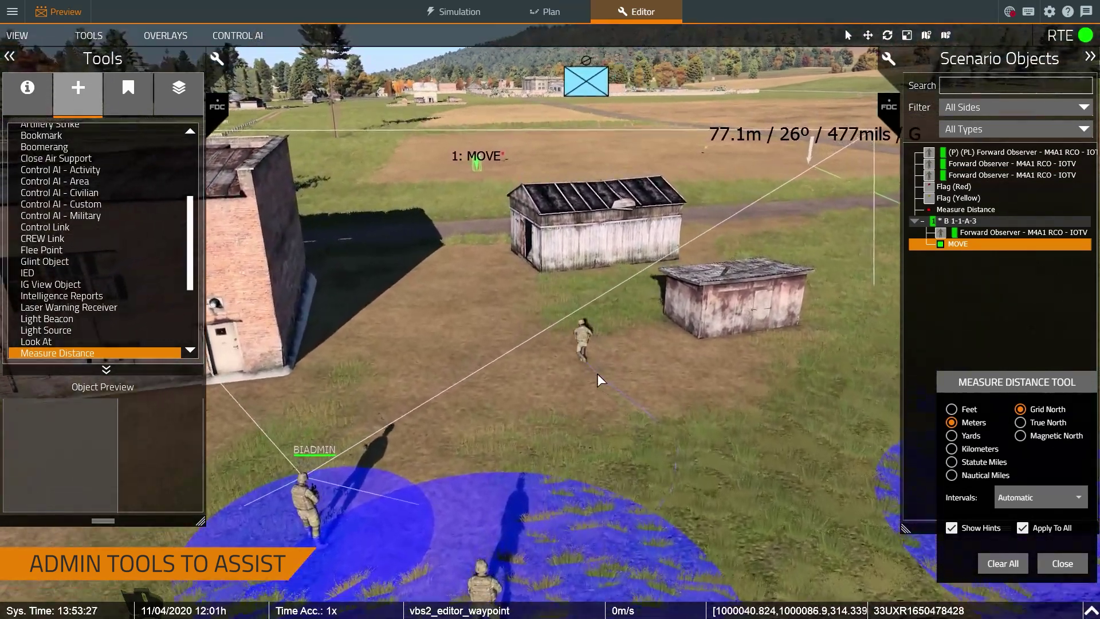
key(w)
right_drag(545, 371, 489, 379)
key(s)
key(d)
key(d)
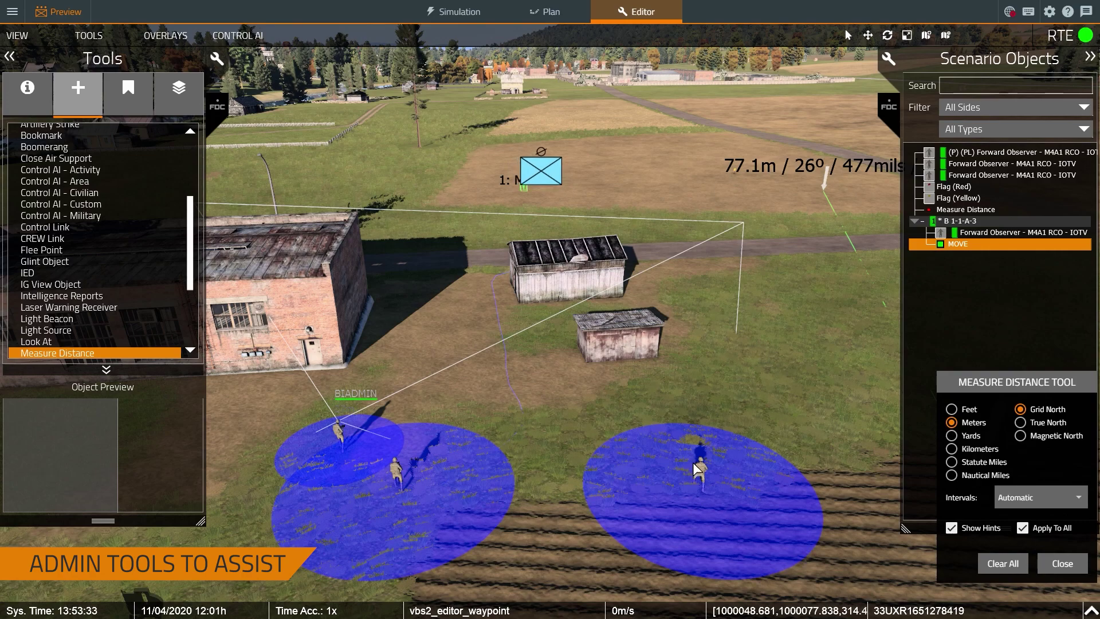
- Compare the blue ink-spots around the stationary units with the ink-spot and trail of the Forward Observer in the field
key(s)
click(404, 433)
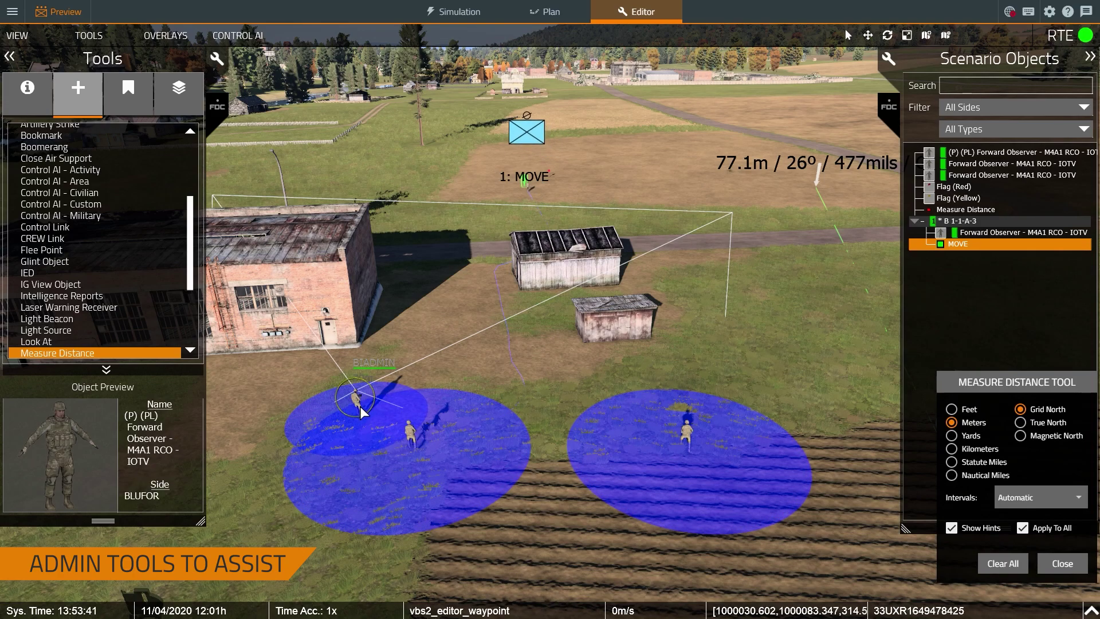
key(a)
key(s)
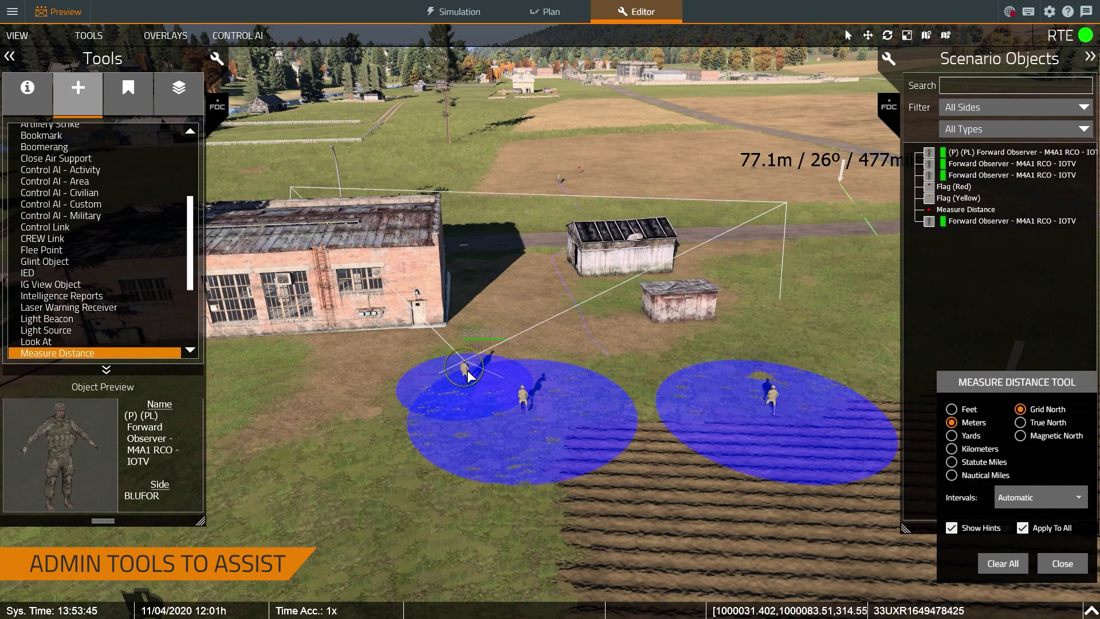
key(w)
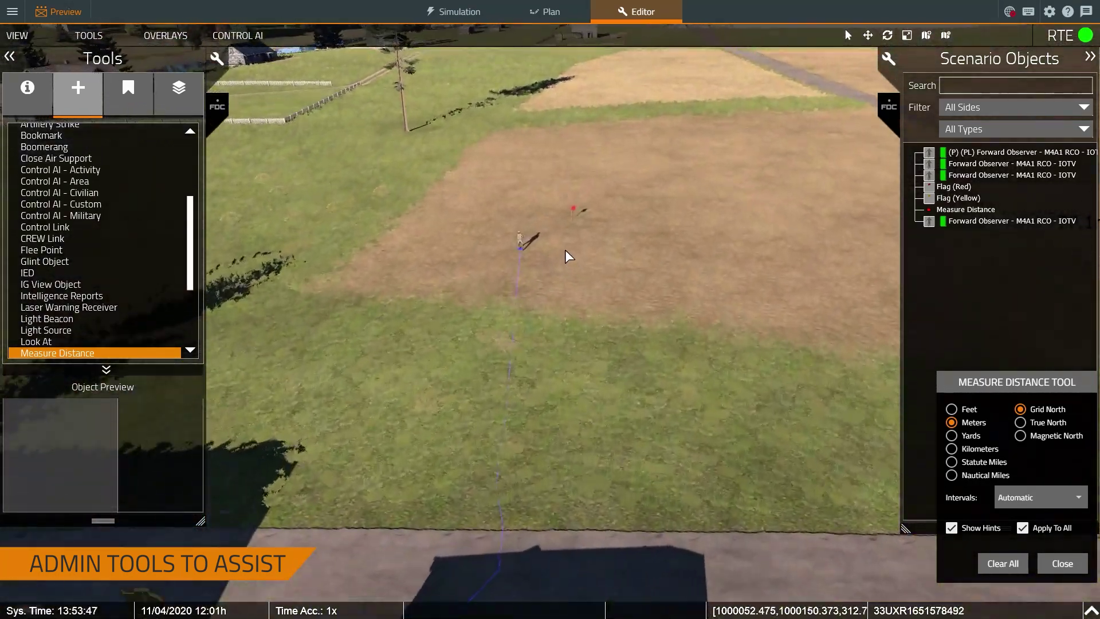
key(w)
right_drag(558, 369, 444, 356)
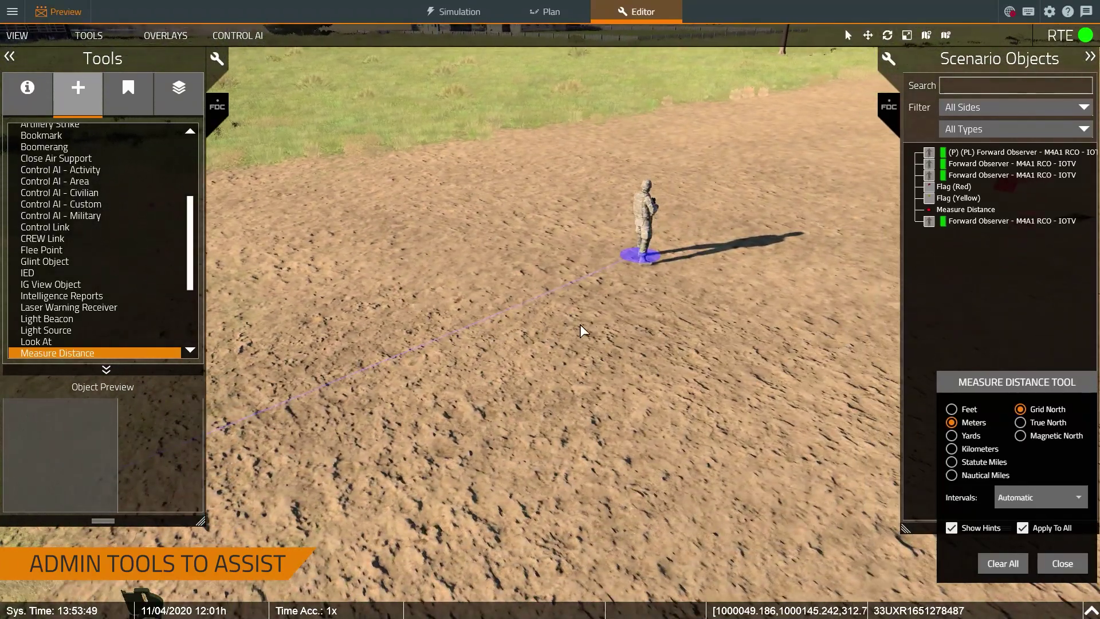
right_drag(608, 322, 592, 322)
key(s)
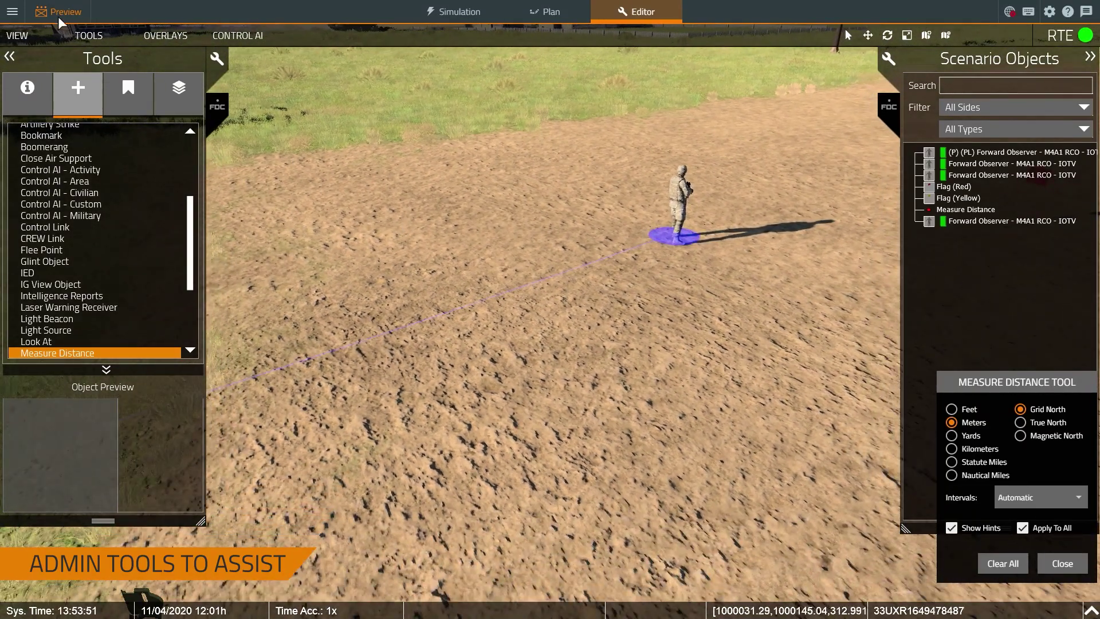
- Close the Measure Distance tool's settings and look up the Ink-Spot Settings among the view options
click(44, 37)
click(20, 37)
click(19, 36)
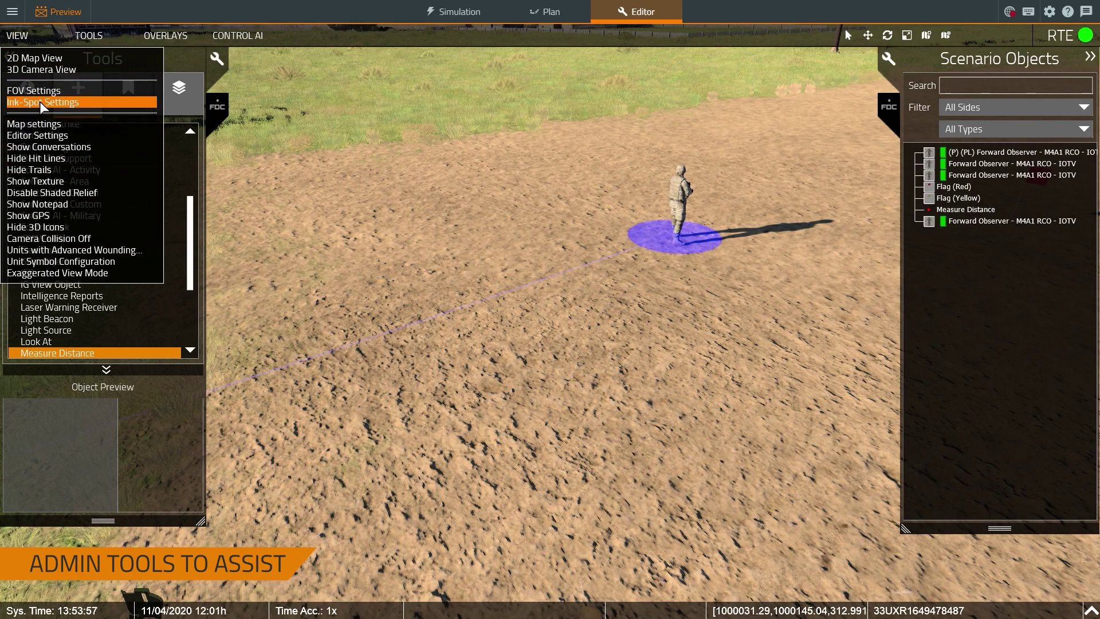
key(s)
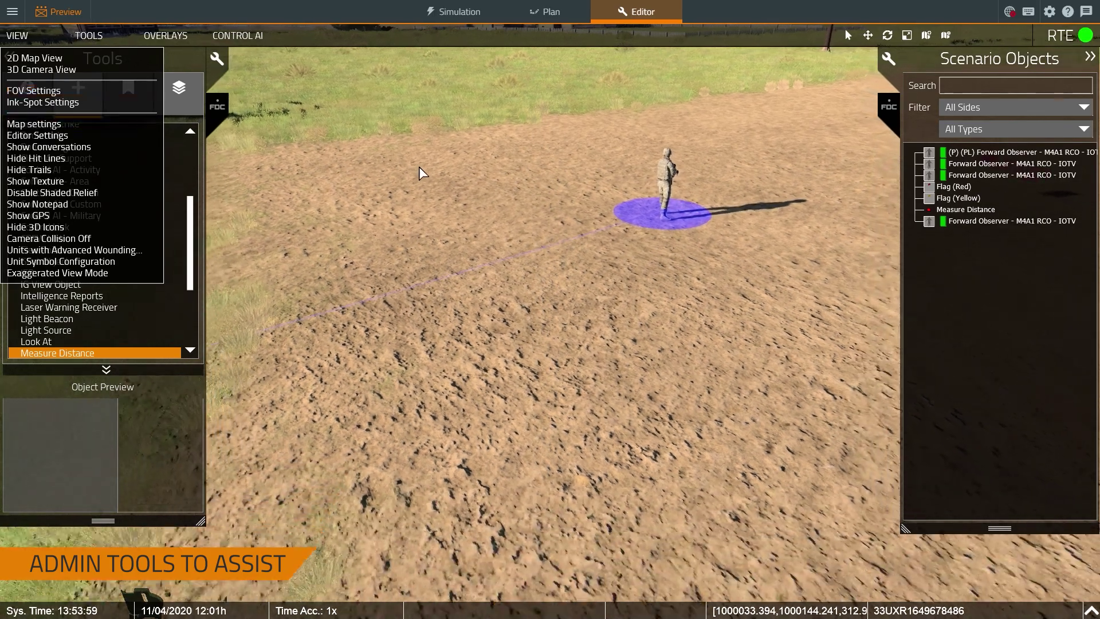
- Examine the units' ink-spots, the movement trail and the measurement line from above on both sides of the road
right_drag(419, 166, 316, 183)
key(s)
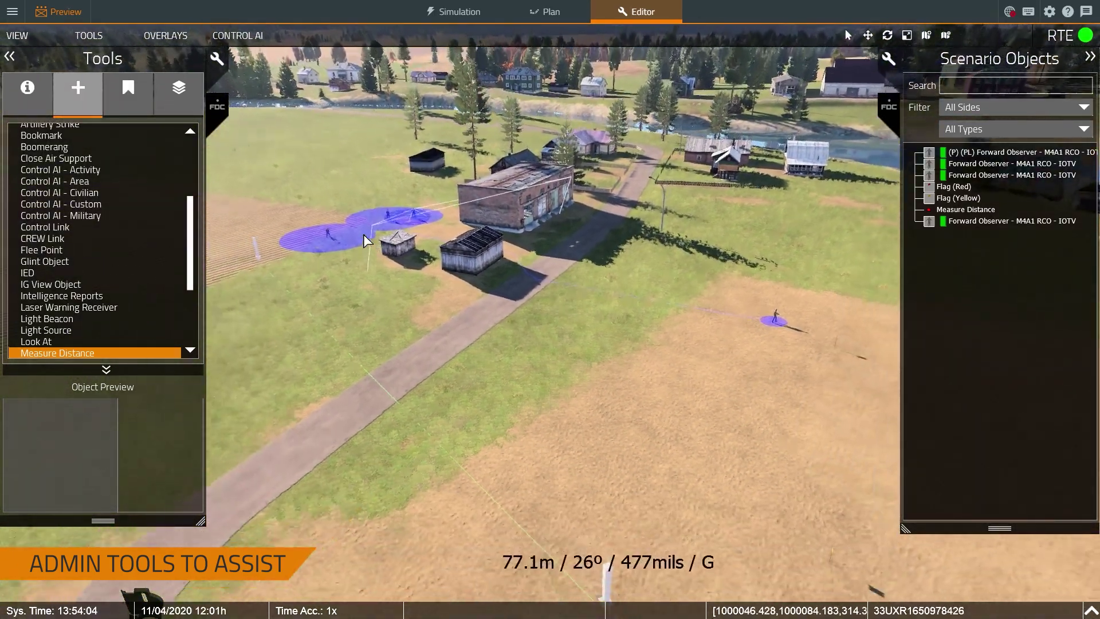
right_click(363, 235)
key(a)
right_drag(380, 258, 626, 284)
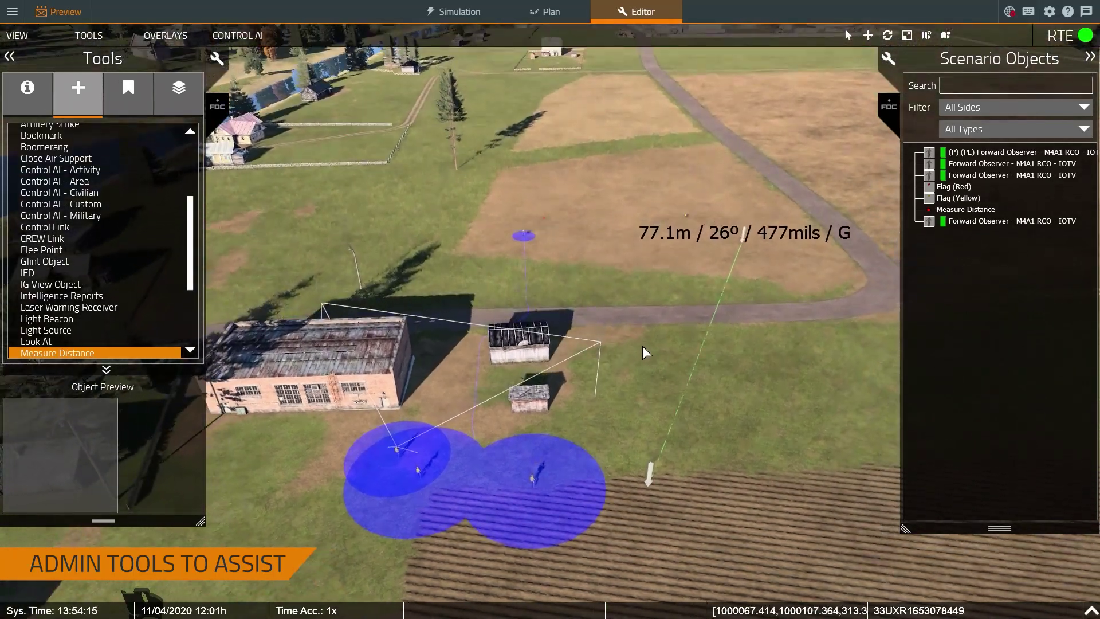
- Pull the 3D camera out to high altitude and tilt it up to view the wider terrain and horizon
scroll(642, 347, down, 10)
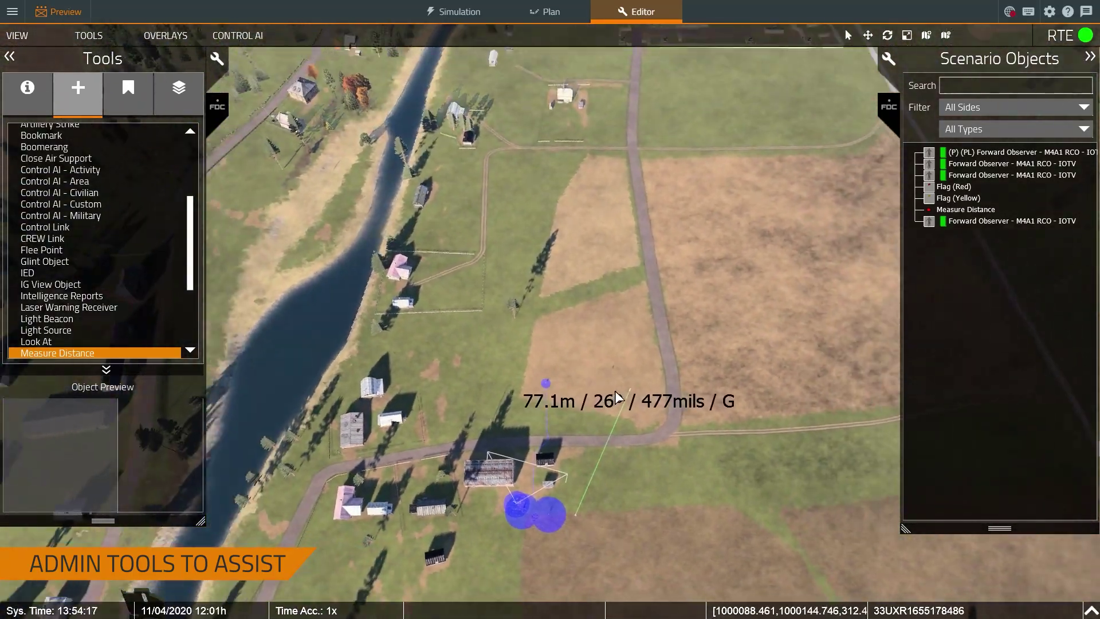
scroll(615, 393, down, 10)
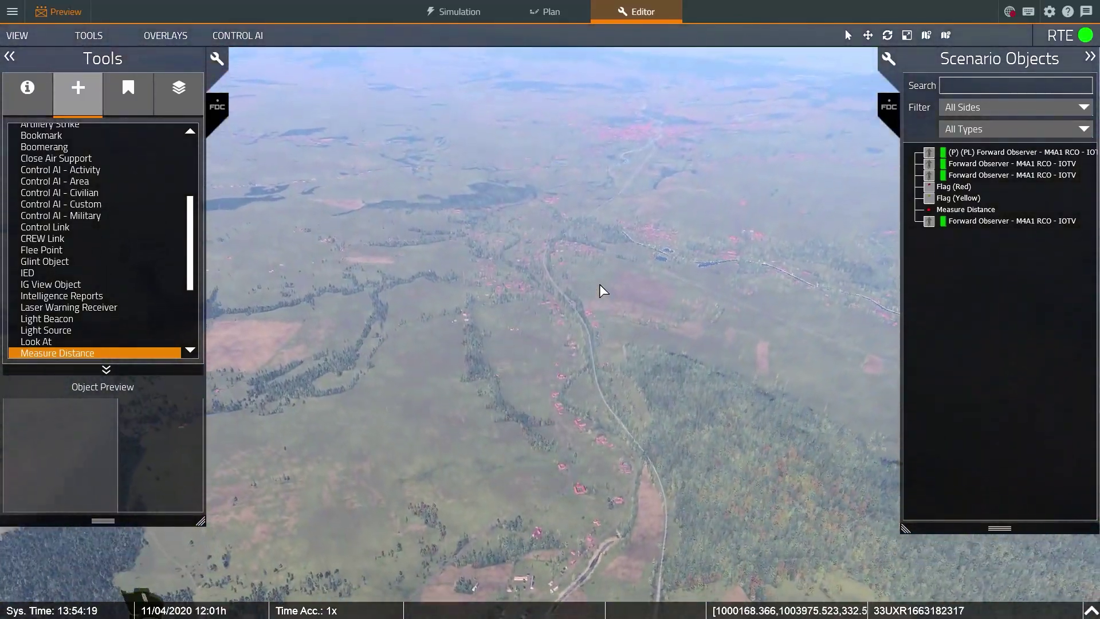
key(w)
right_drag(599, 284, 600, 227)
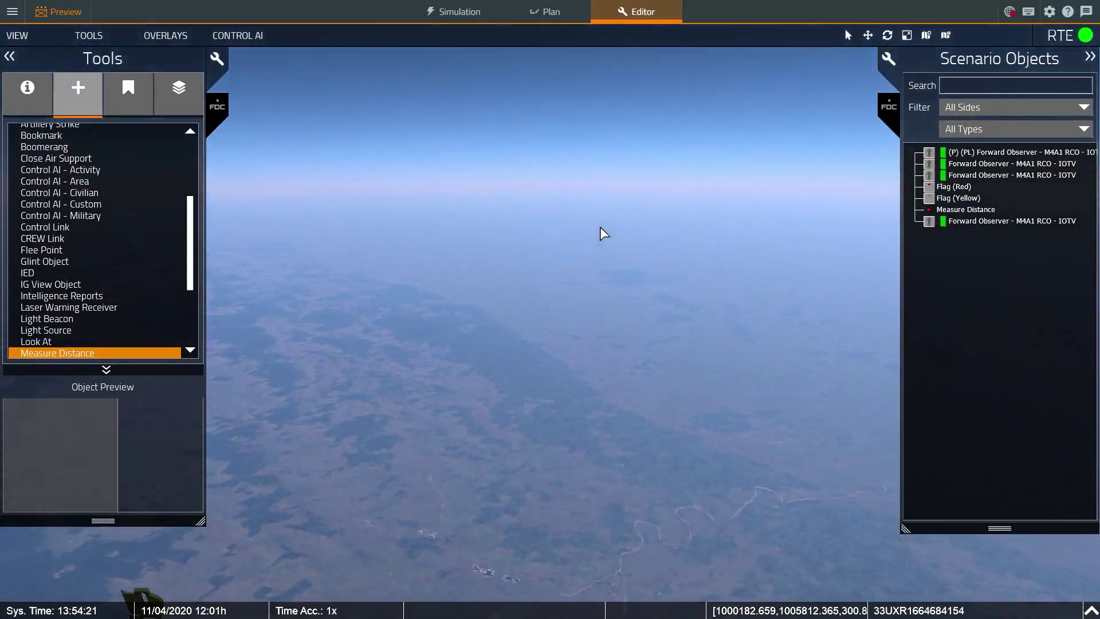